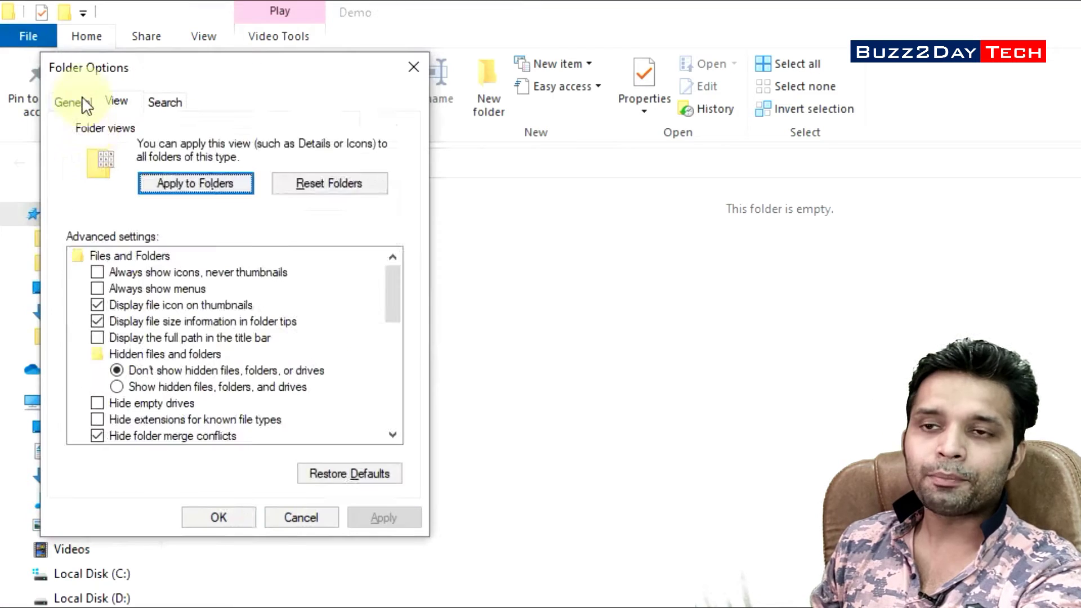
Step: Set the folder view options to show hidden files, folders, and drives, and apply the change
click(84, 101)
click(120, 109)
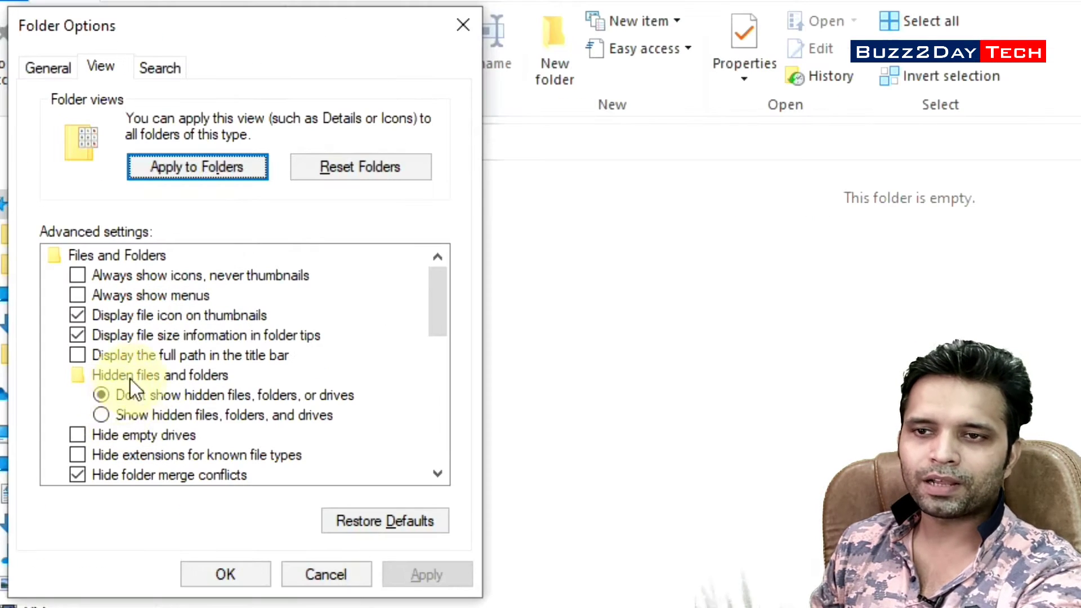
click(147, 415)
click(411, 577)
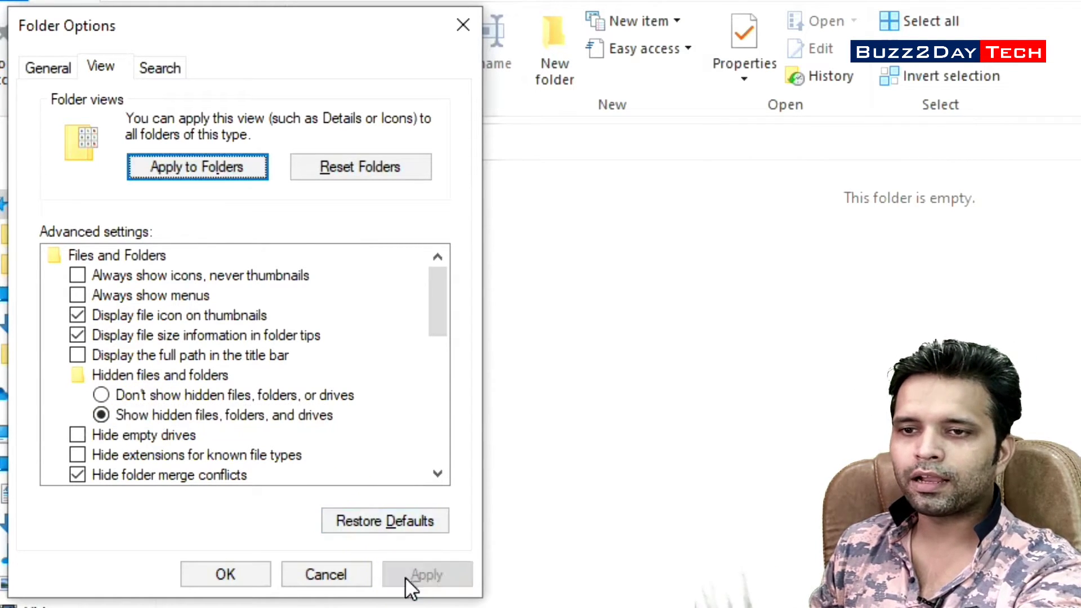
click(229, 575)
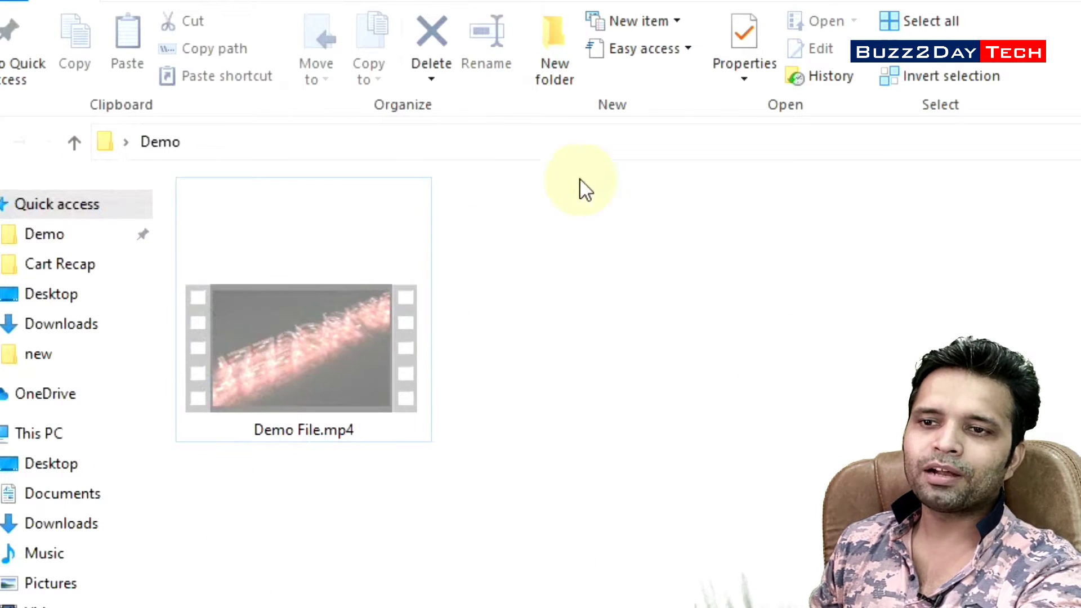
drag(693, 258, 186, 530)
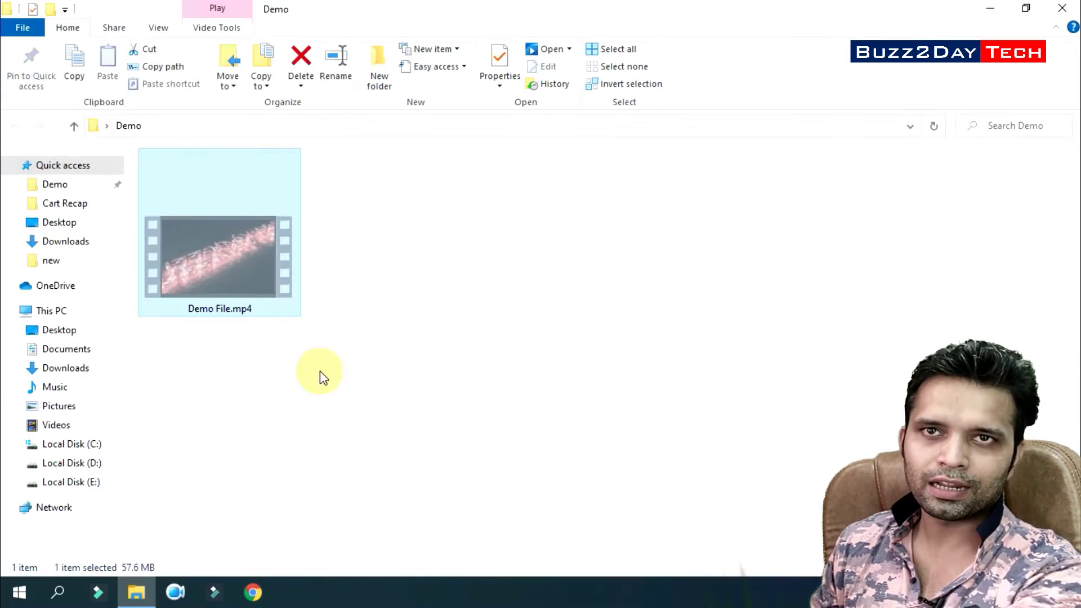
click(454, 294)
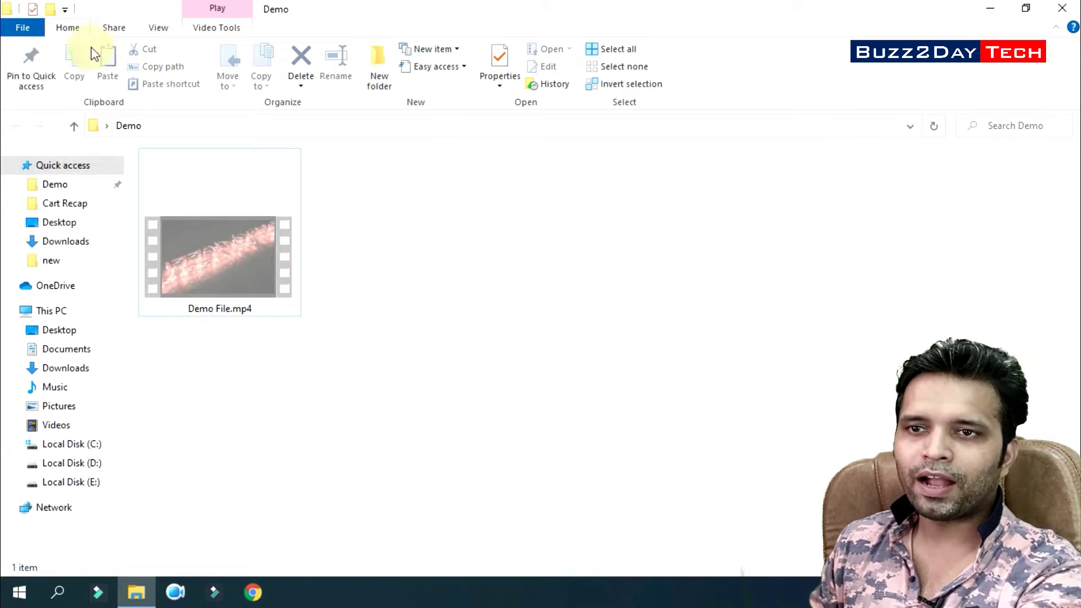
click(26, 30)
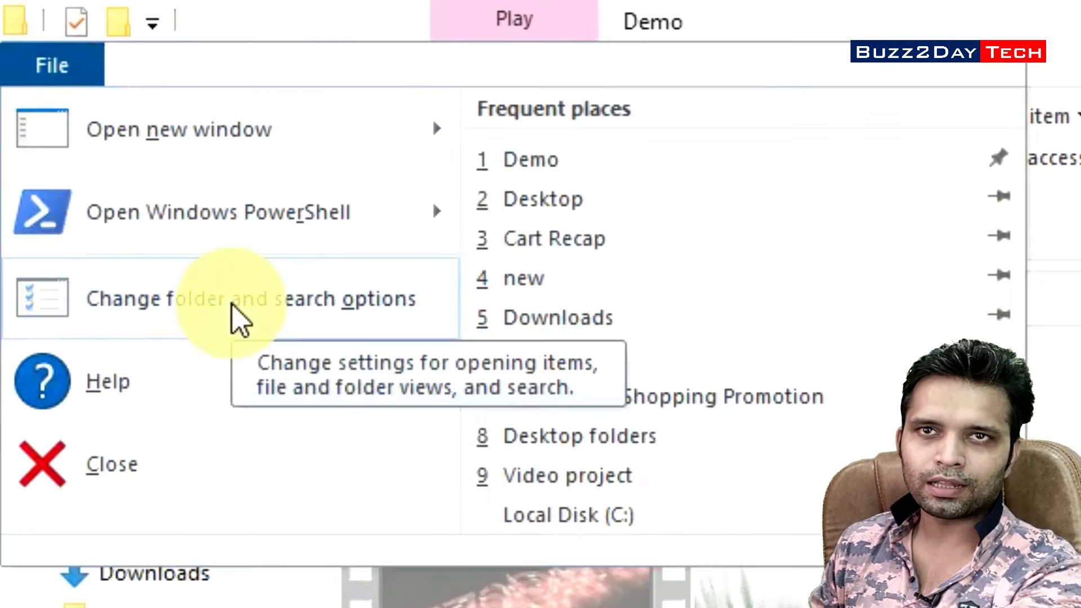
click(507, 395)
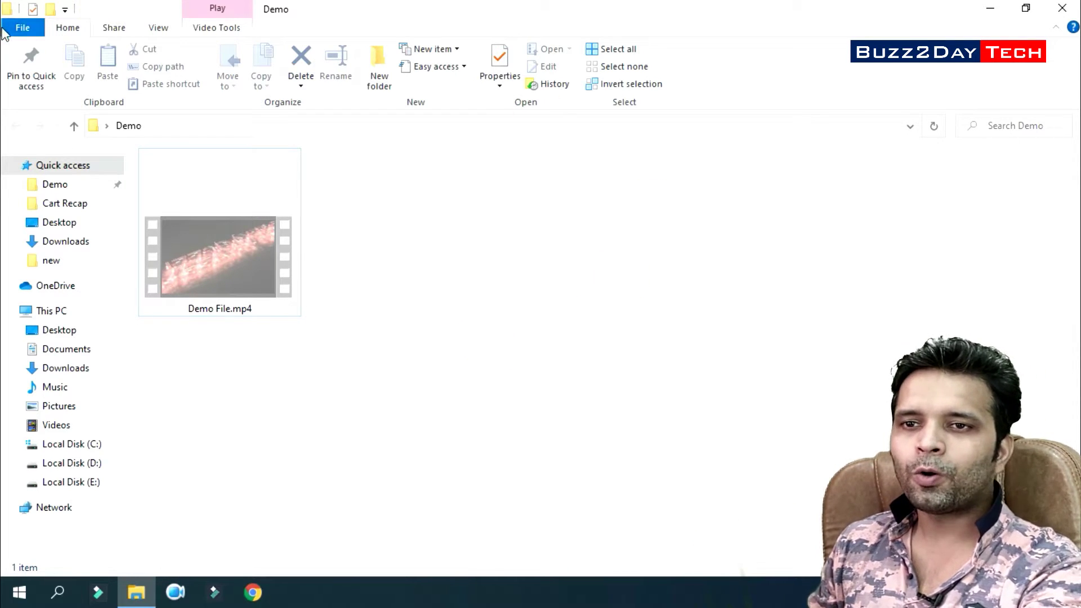
click(23, 27)
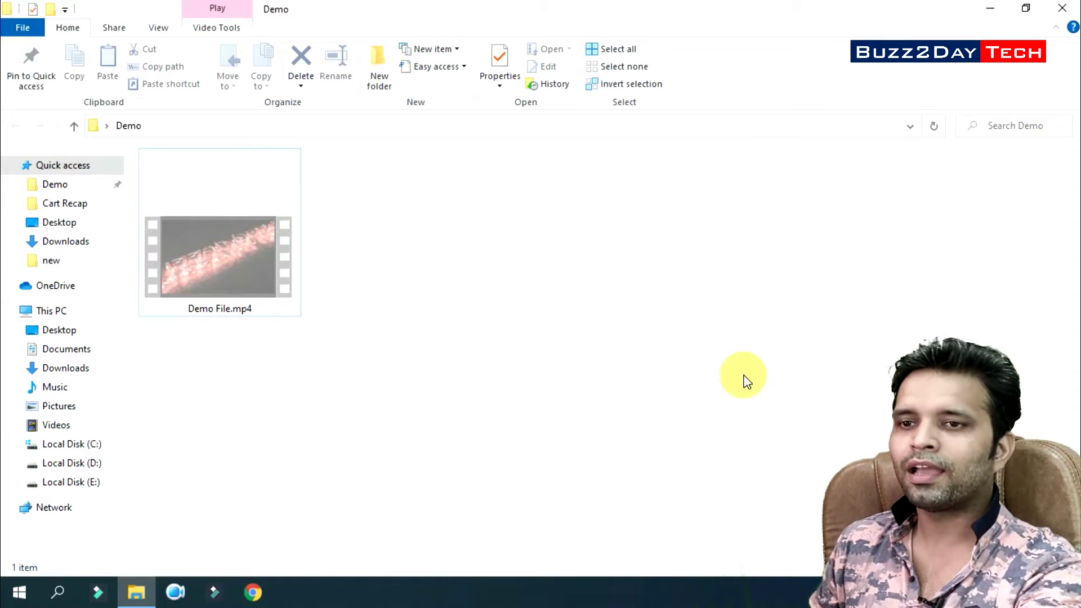
Step: Remove the Hidden attribute from Demo File.mp4 in its properties
click(253, 276)
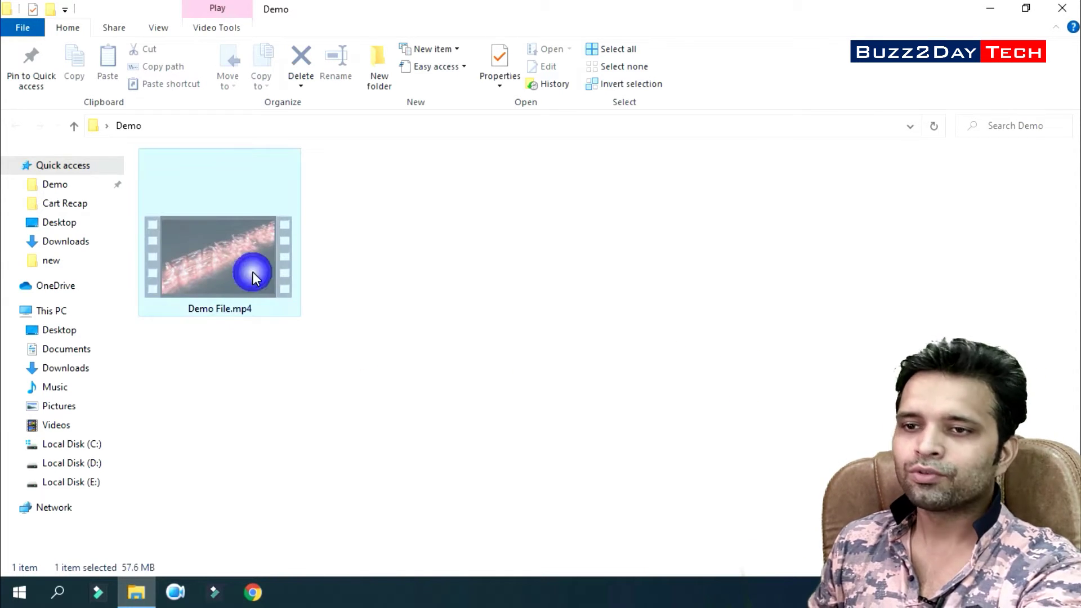
right_click(253, 276)
click(311, 564)
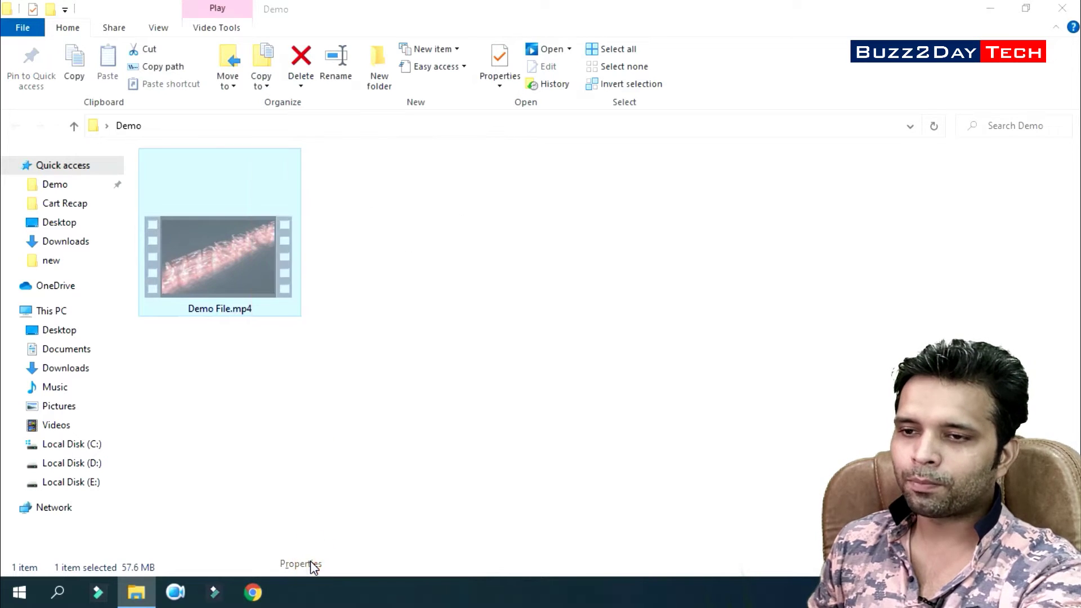
click(401, 551)
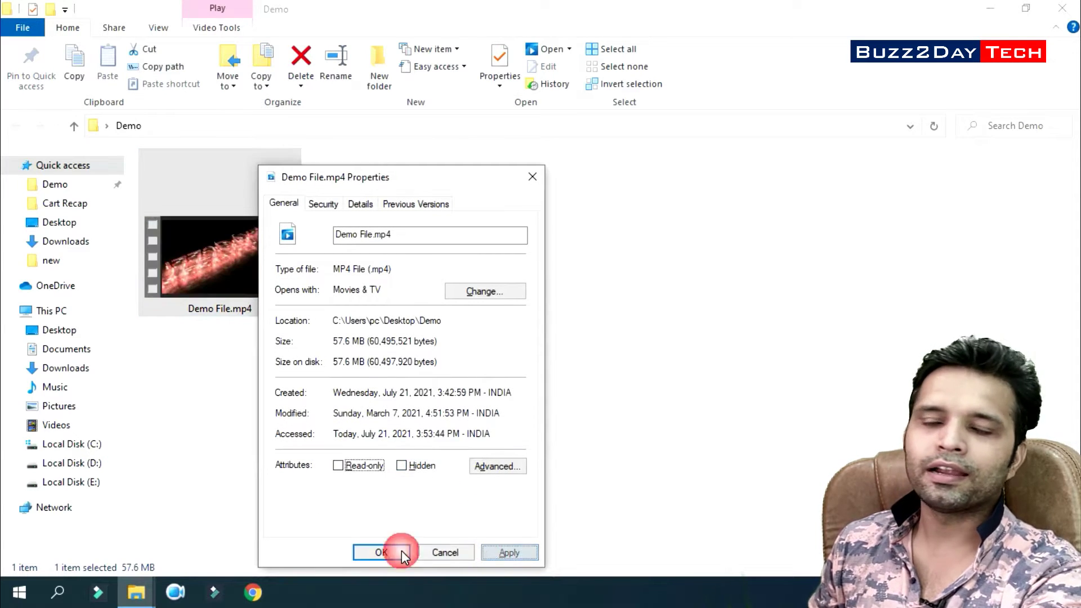
click(419, 360)
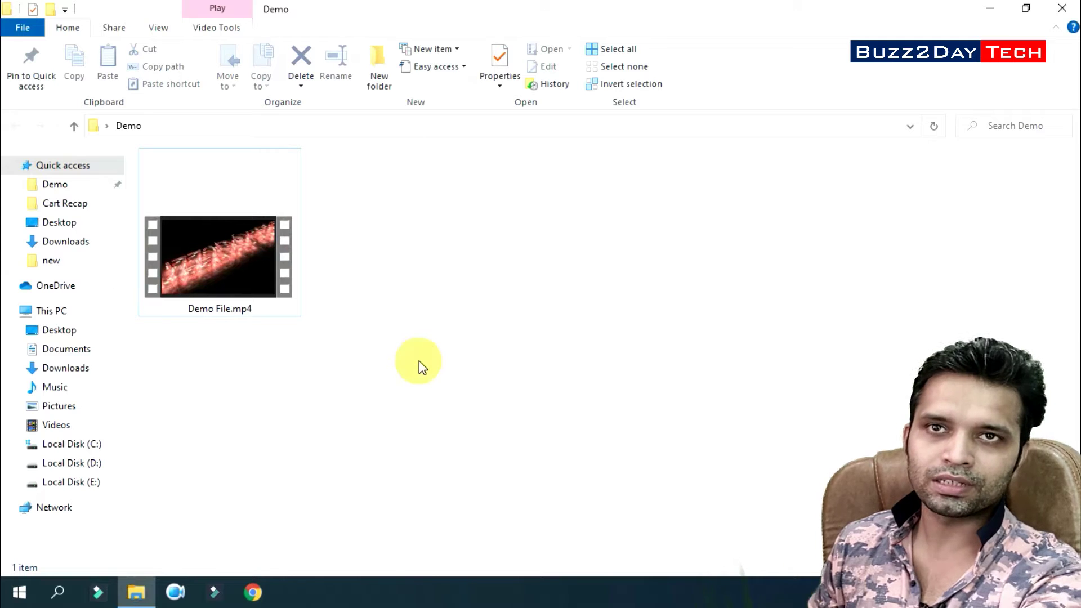
click(10, 31)
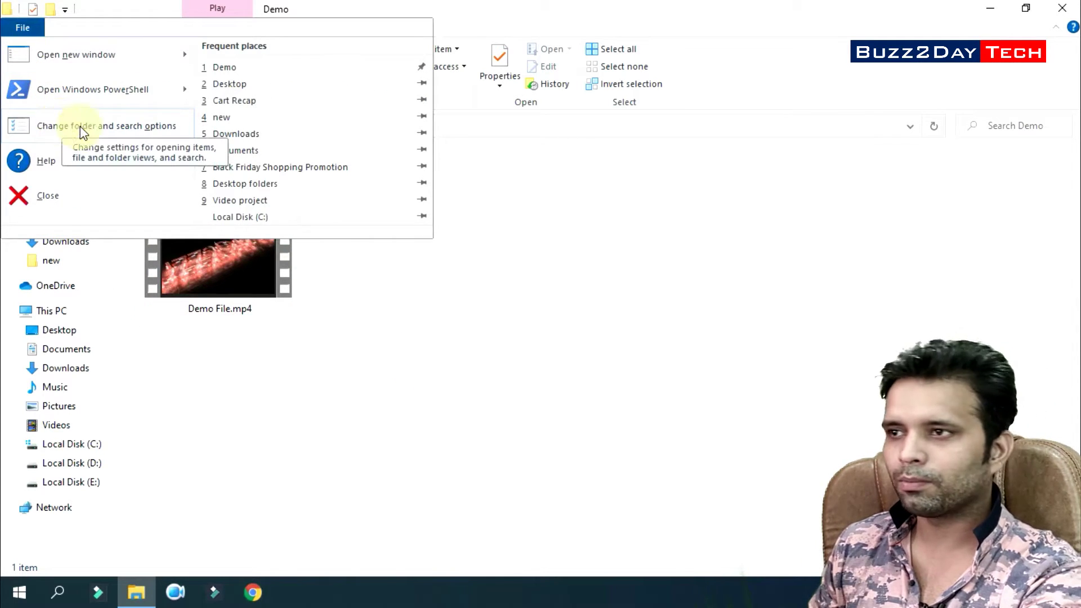
click(1063, 7)
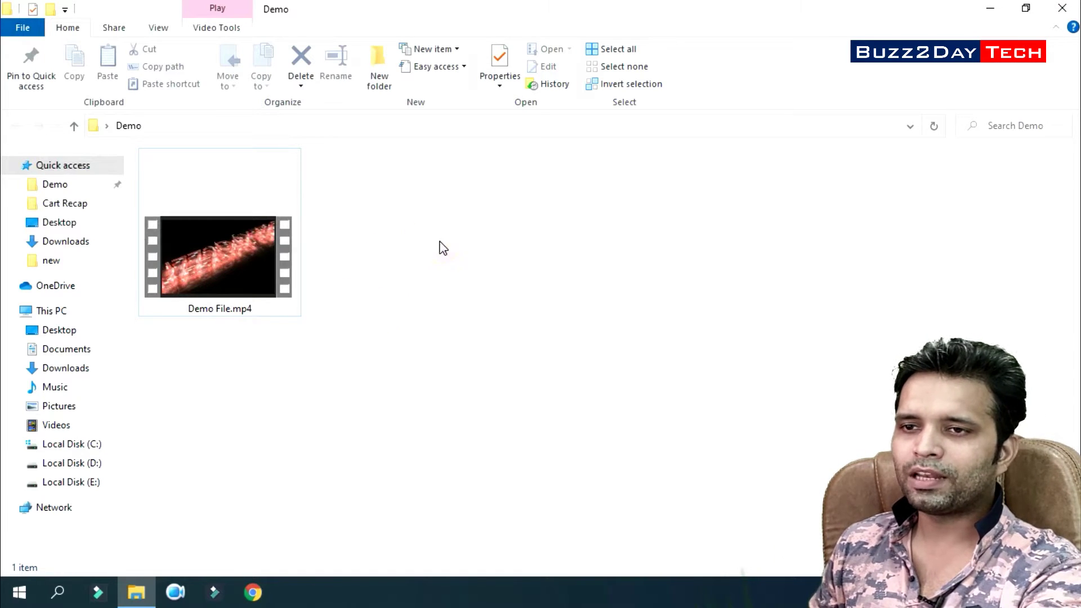
Step: Turn on the Hidden attribute for Demo File.mp4 in its properties and apply it
right_click(283, 242)
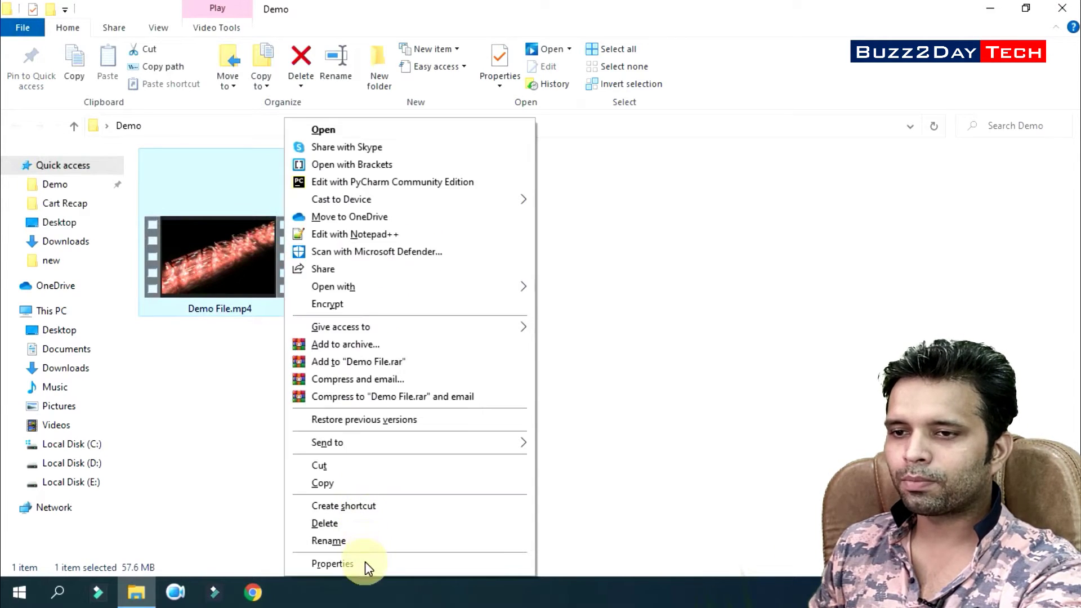
click(365, 564)
click(434, 466)
click(540, 554)
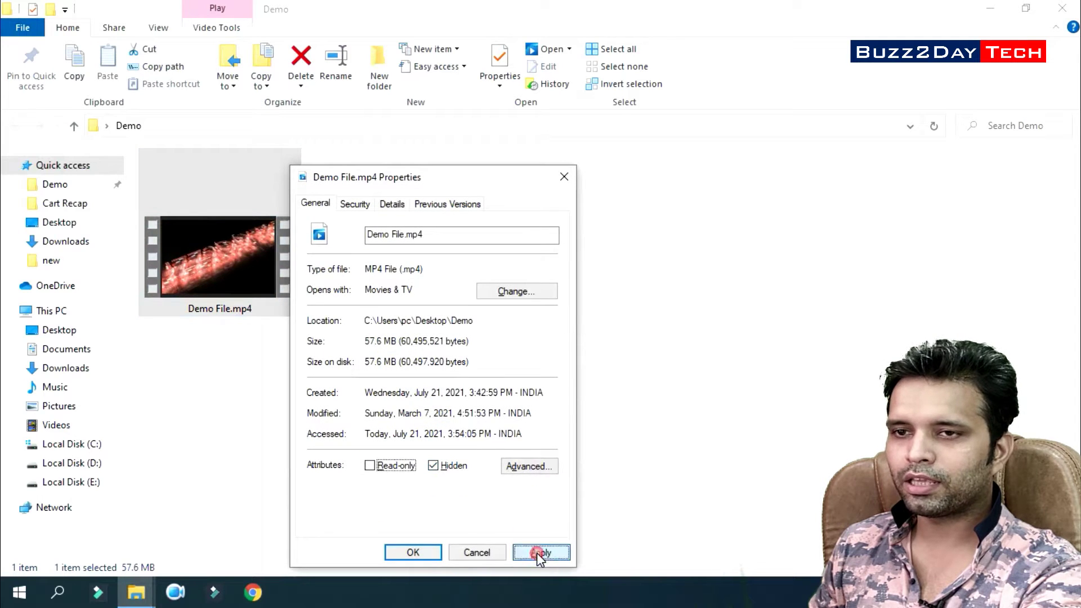
click(429, 555)
Step: Set the folder view options to not show hidden files, folders, or drives, and apply the change
click(33, 12)
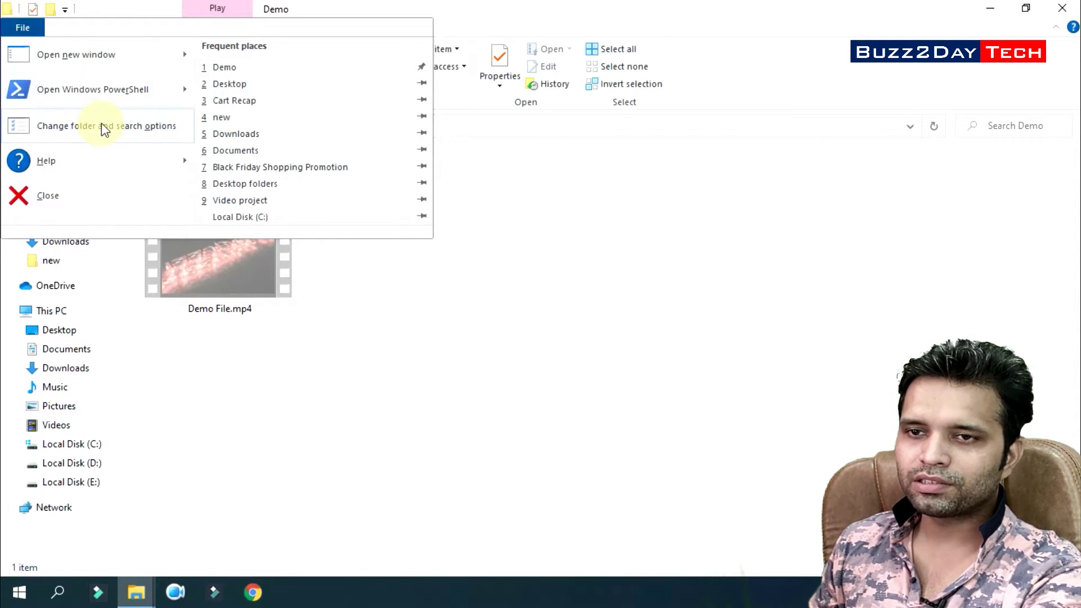
click(101, 126)
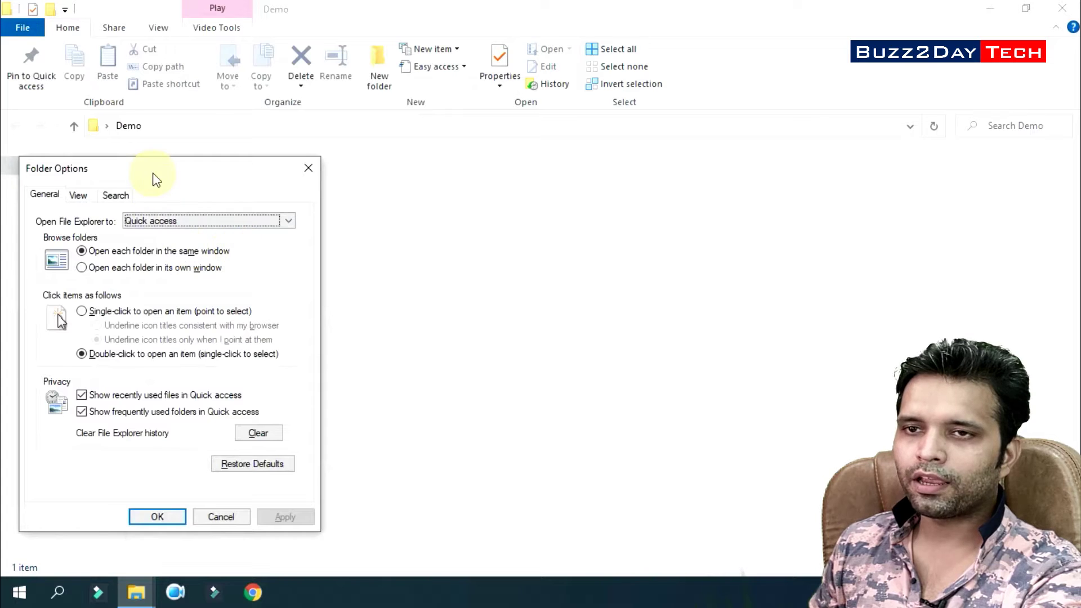
drag(156, 179, 168, 86)
click(91, 102)
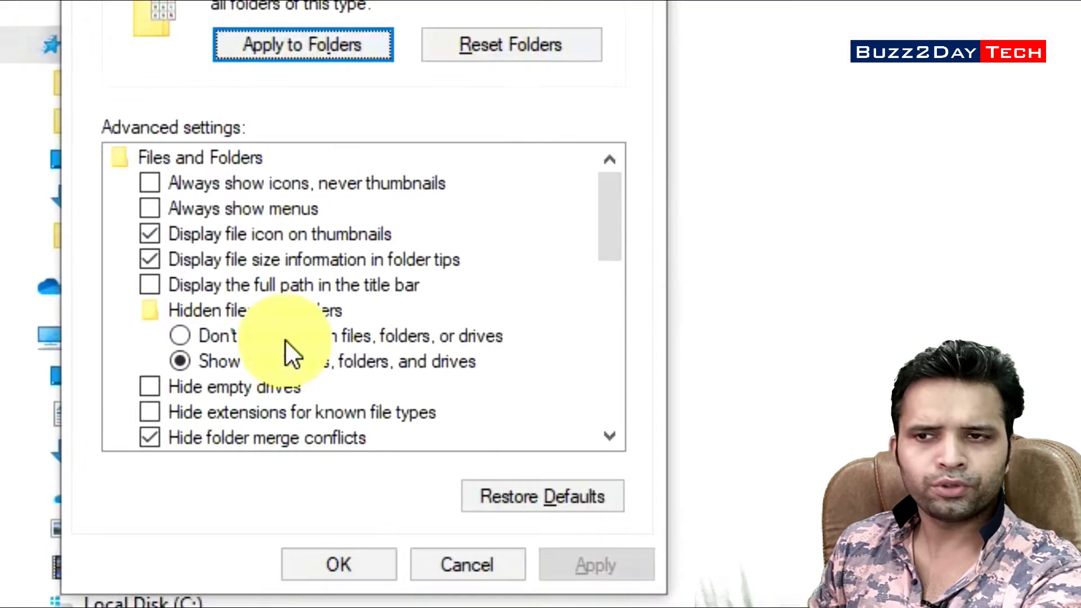
click(146, 311)
click(591, 569)
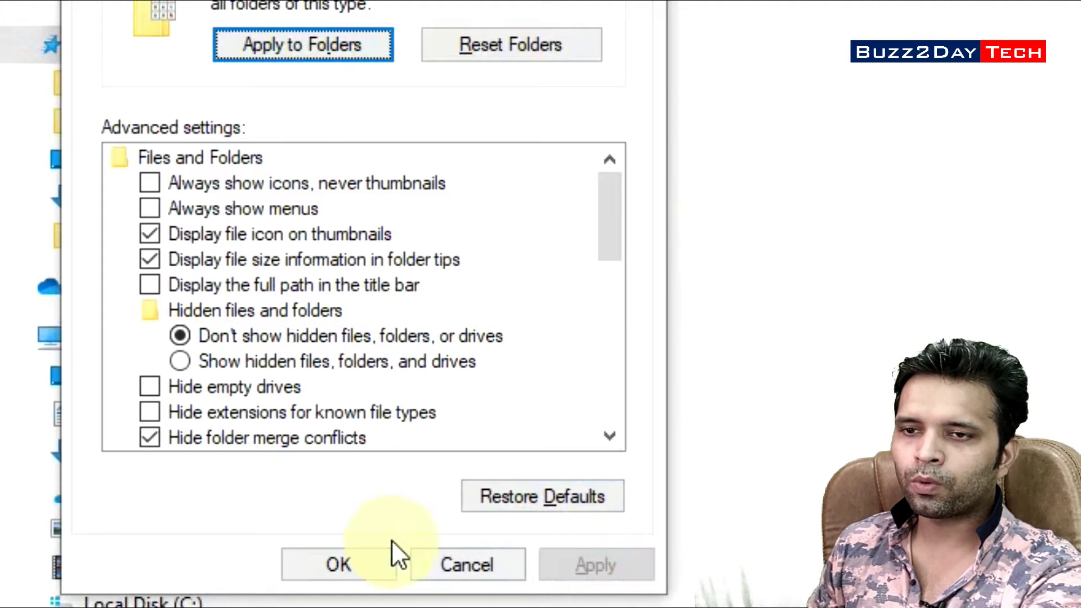
click(360, 567)
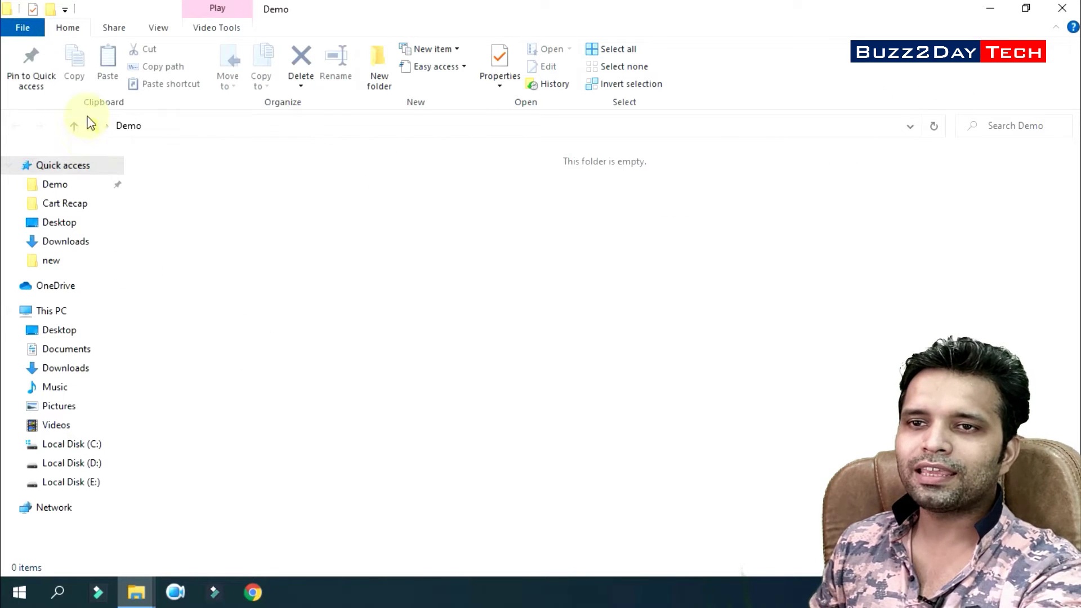
click(23, 28)
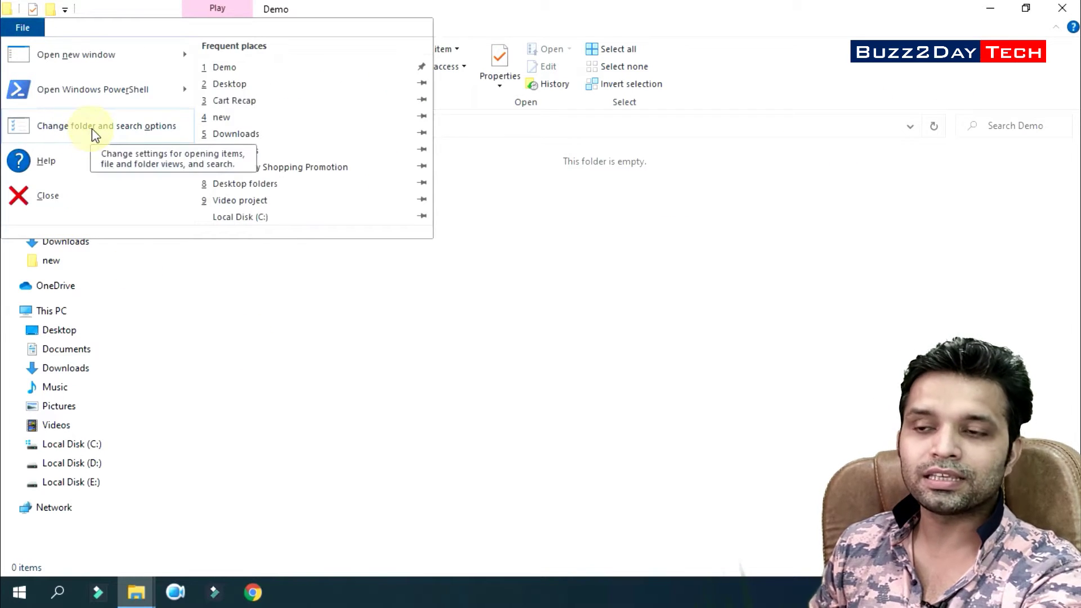
click(394, 330)
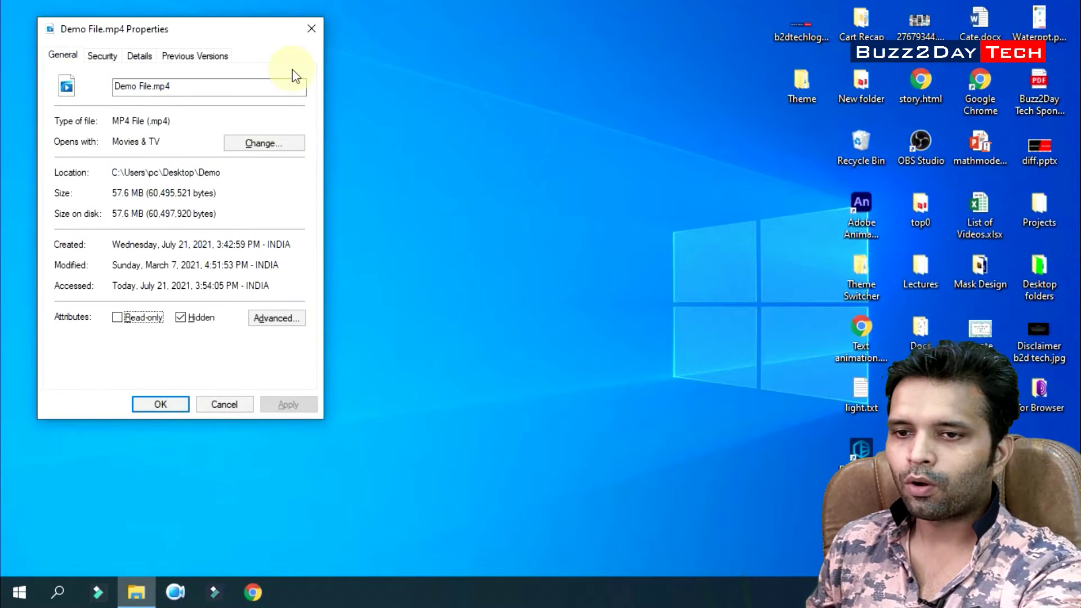
Step: Close the Demo File.mp4 properties and launch the Registry Editor with the regedit command
click(318, 29)
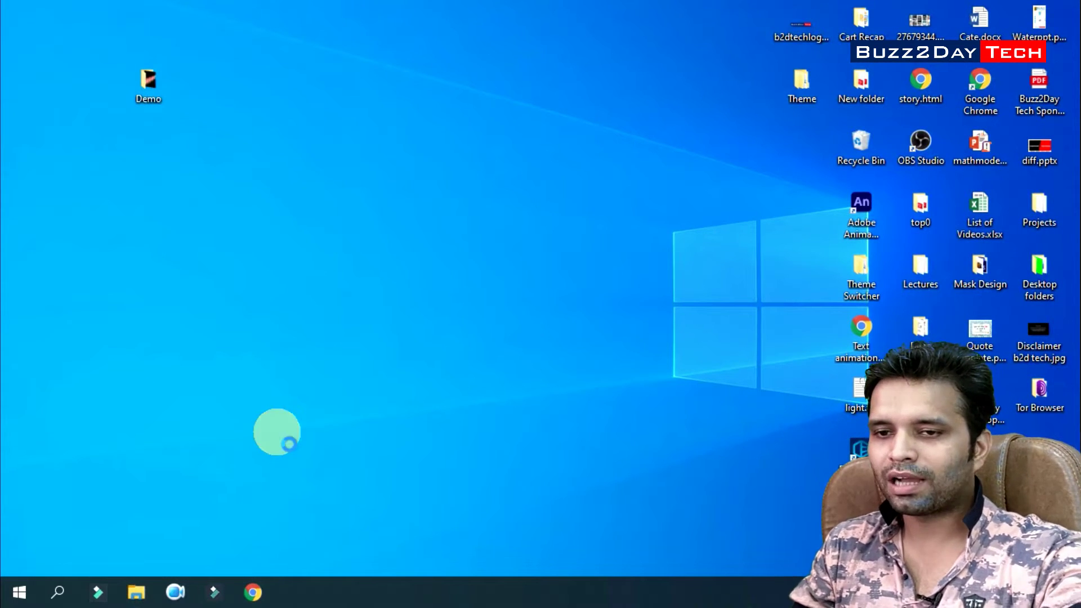
key(super+r)
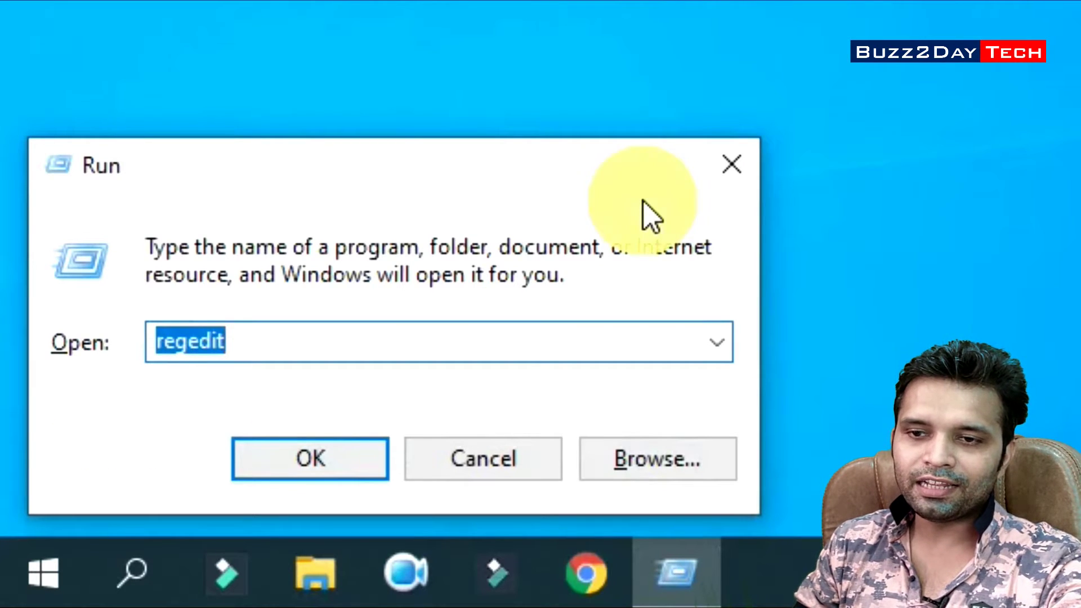
text(regedut)
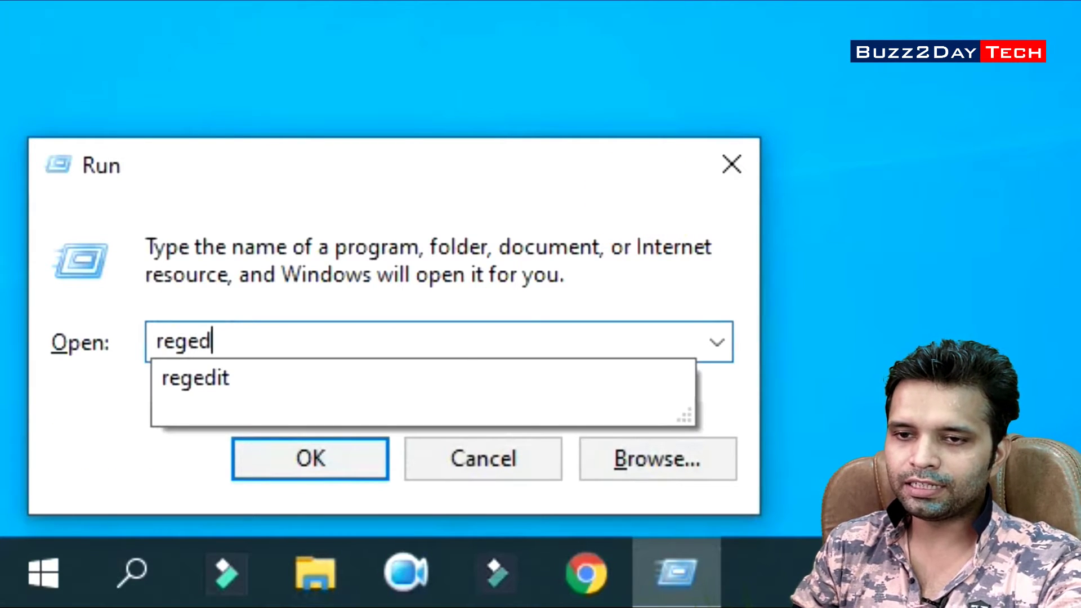
key(BackSpace)
key(BackSpace)
text(it)
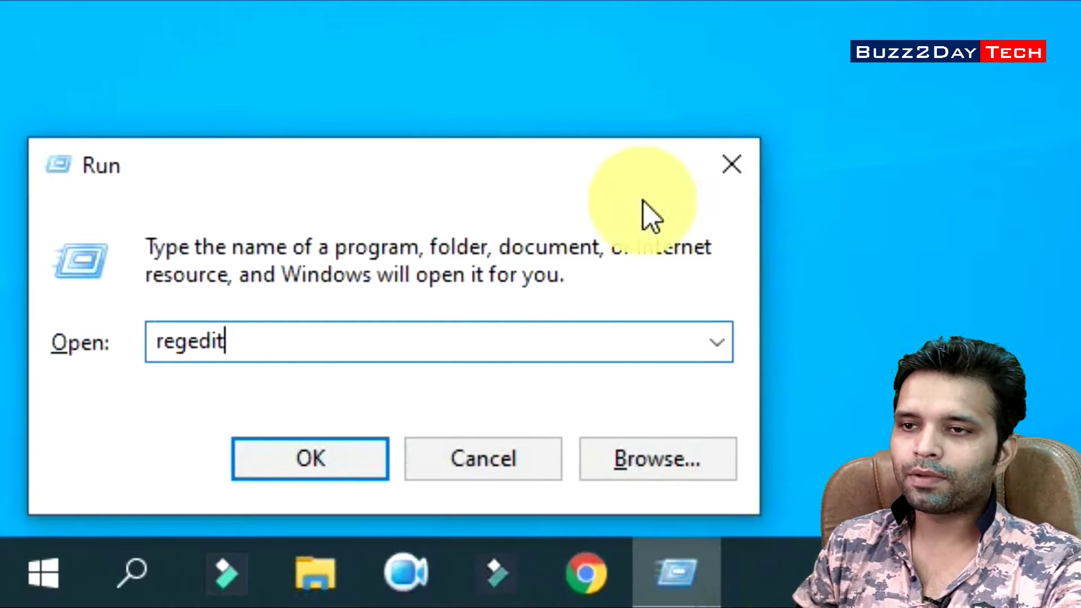
key(Return)
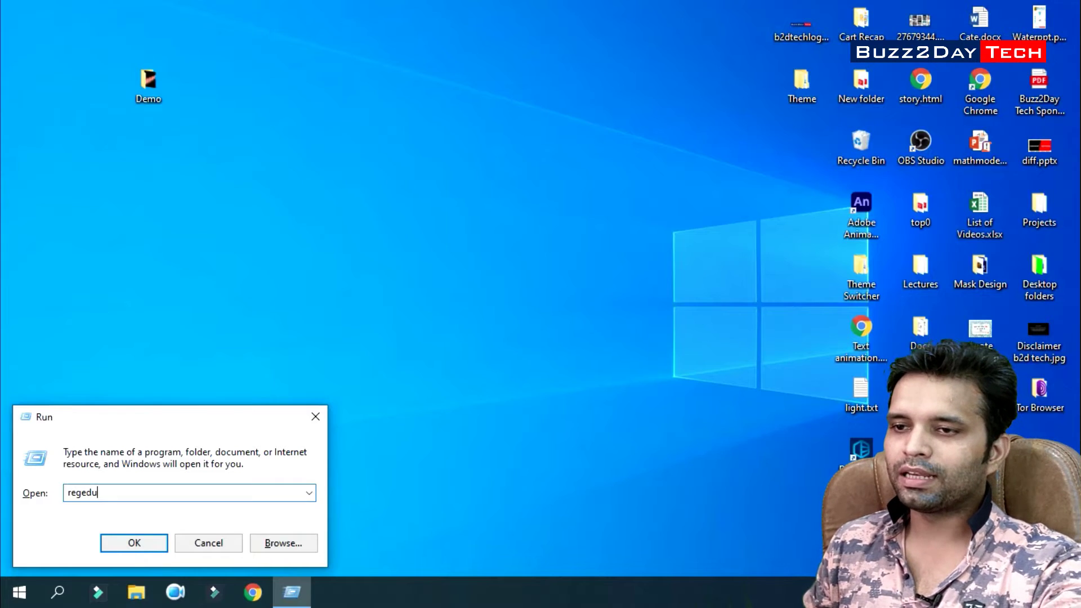
text(it)
key(Return)
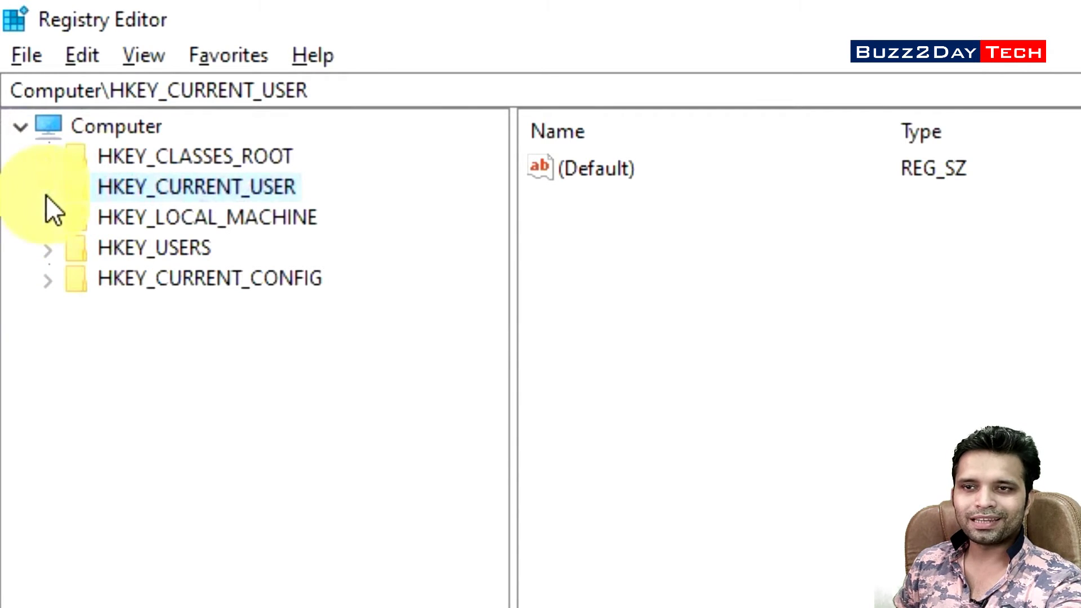
Step: Expand the registry tree to HKEY_CURRENT_USER\SOFTWARE\Microsoft and select its Windows key
click(46, 195)
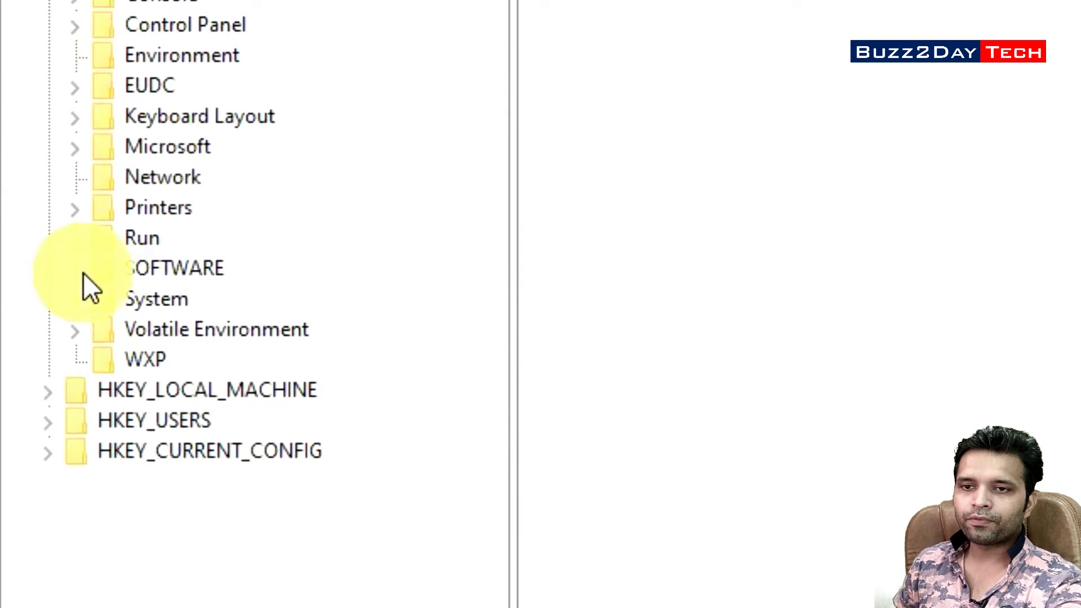
click(83, 273)
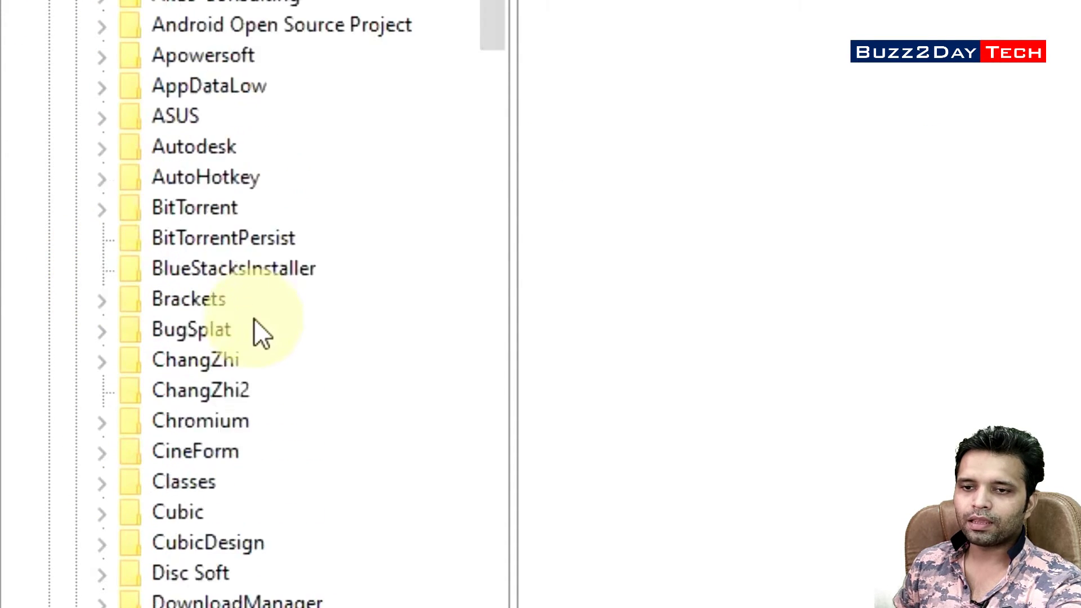
scroll(262, 349, down, 9)
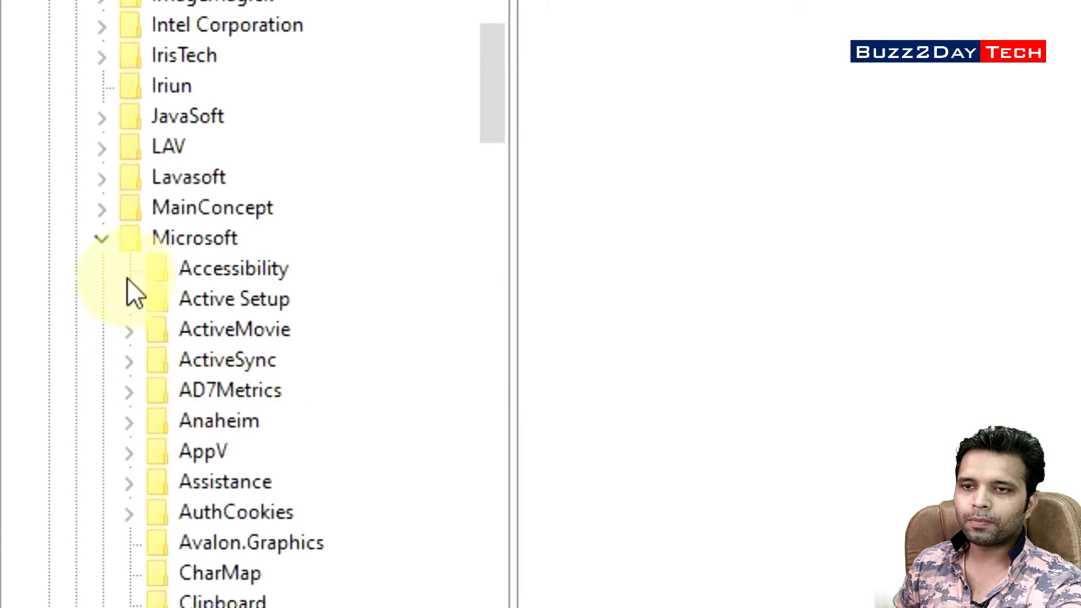
click(212, 241)
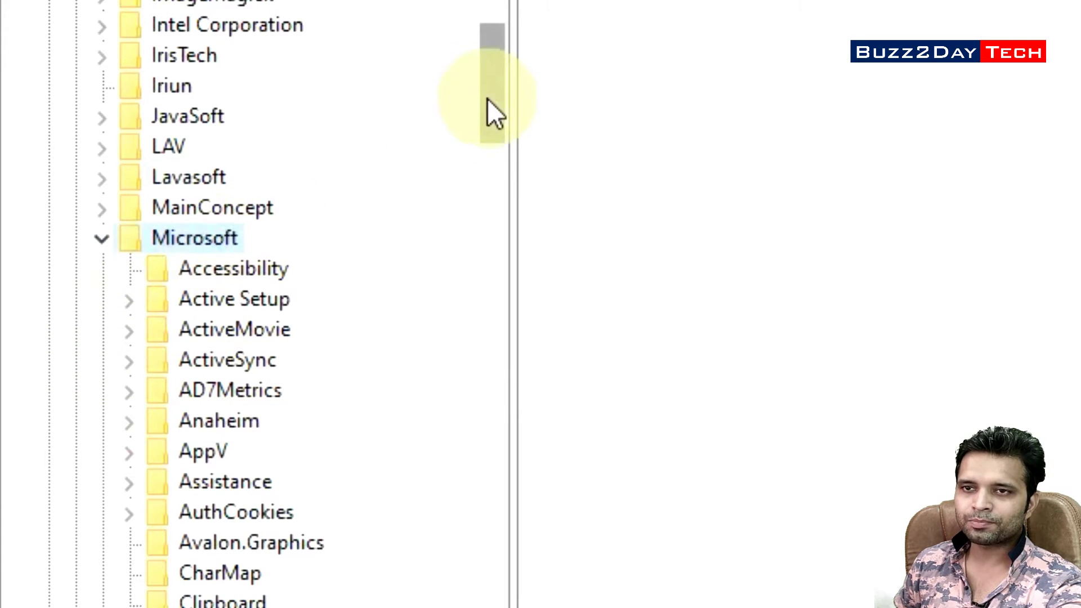
drag(488, 98, 506, 141)
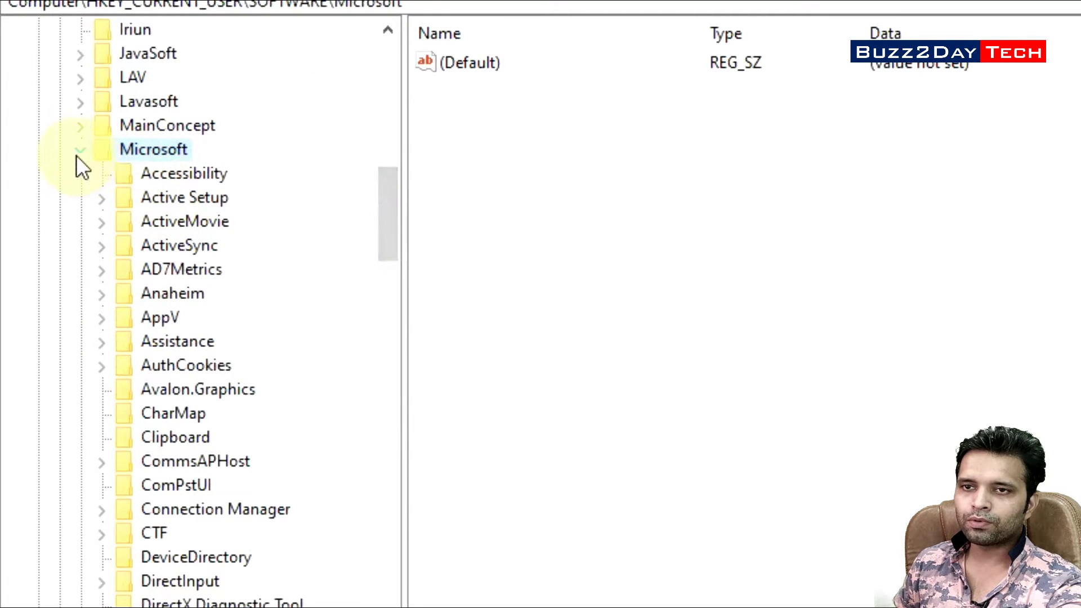
scroll(79, 158, down, 2)
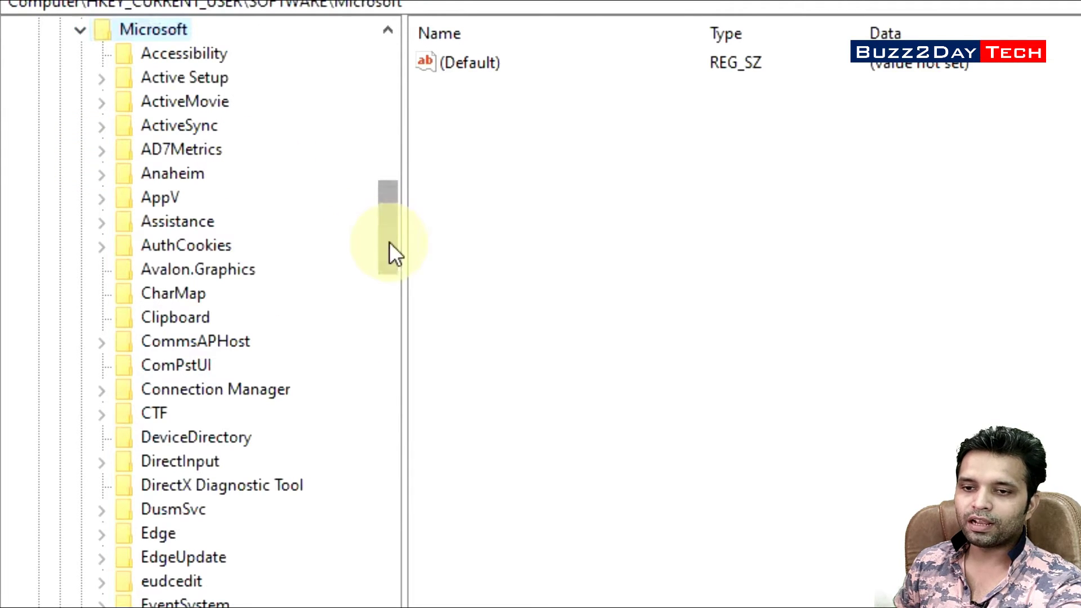
drag(391, 242, 393, 512)
click(153, 535)
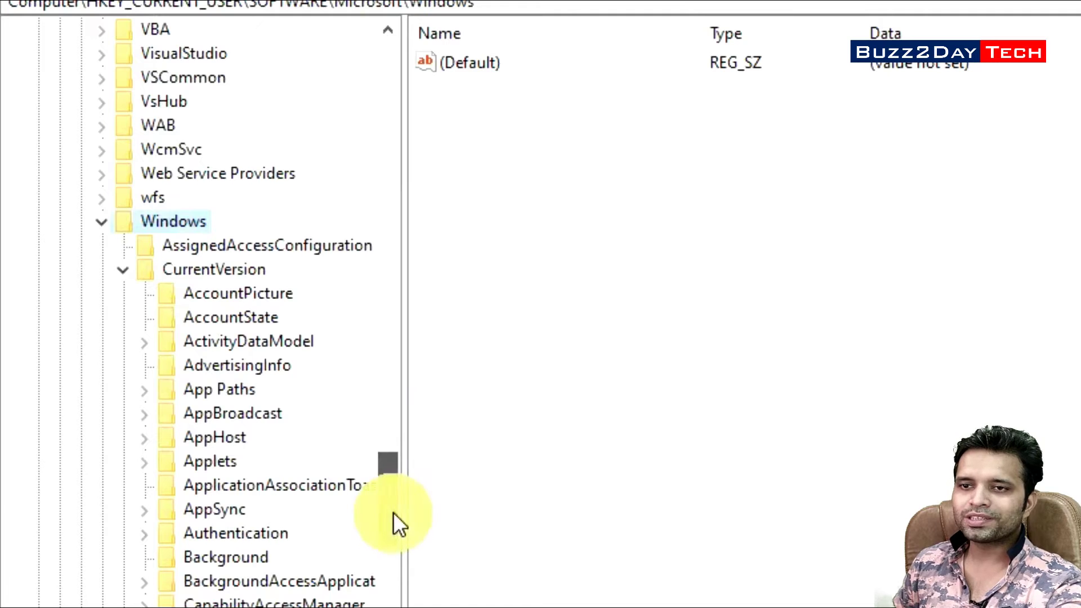
Step: Go to CurrentVersion\Policies under the Windows key and open its Explorer subkey
click(170, 269)
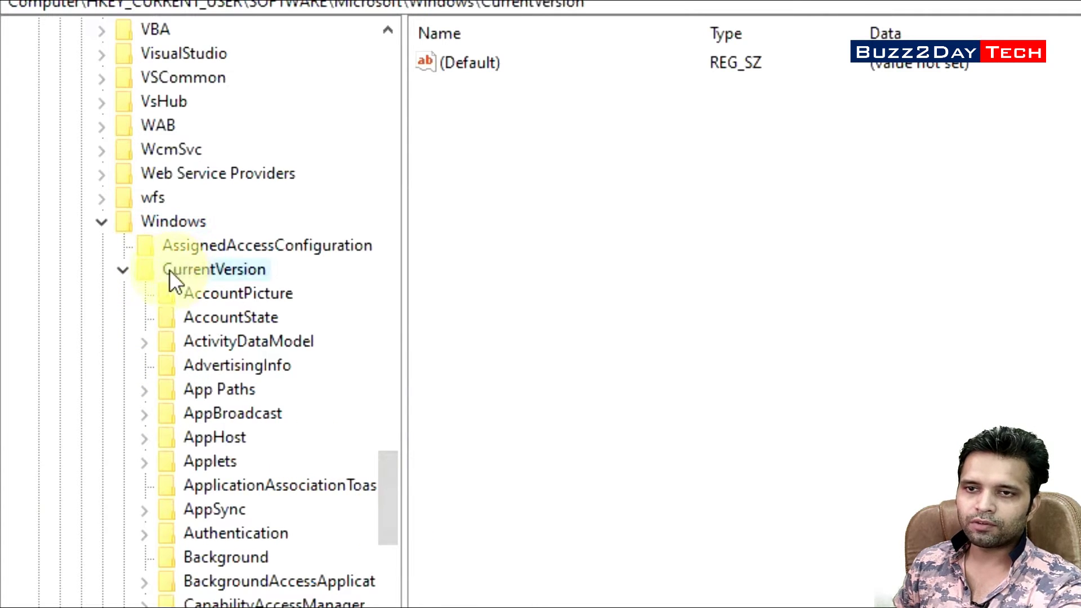
click(124, 275)
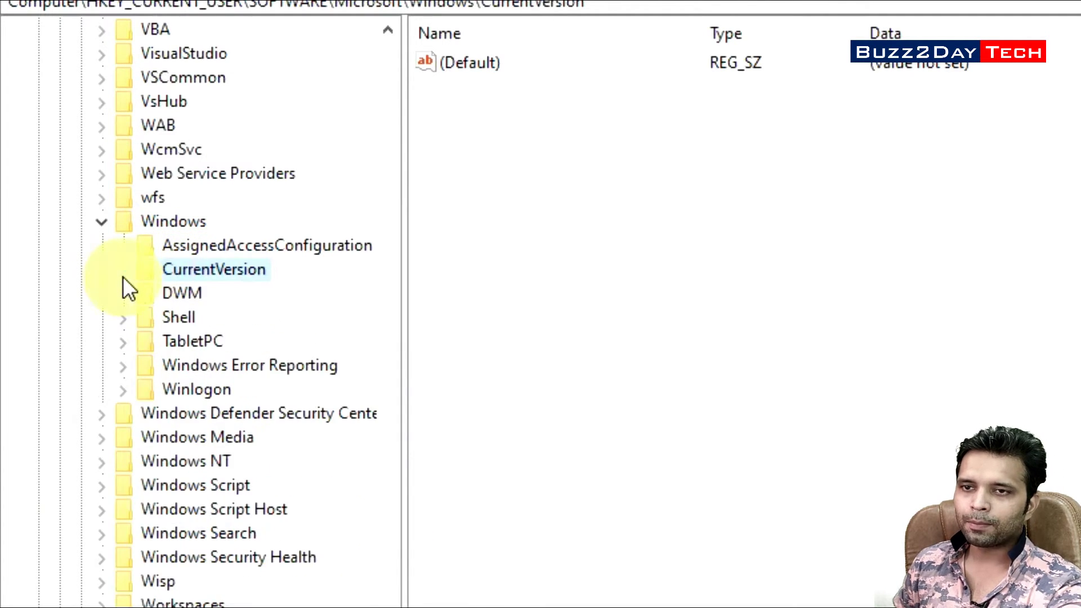
click(124, 274)
drag(387, 501, 386, 607)
click(191, 607)
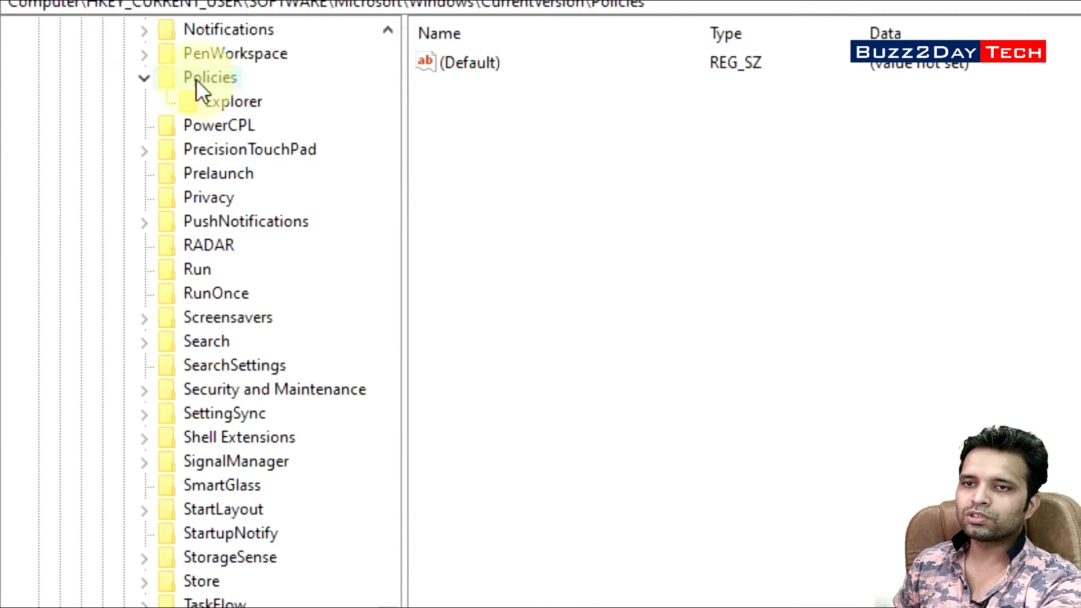
click(139, 79)
click(144, 79)
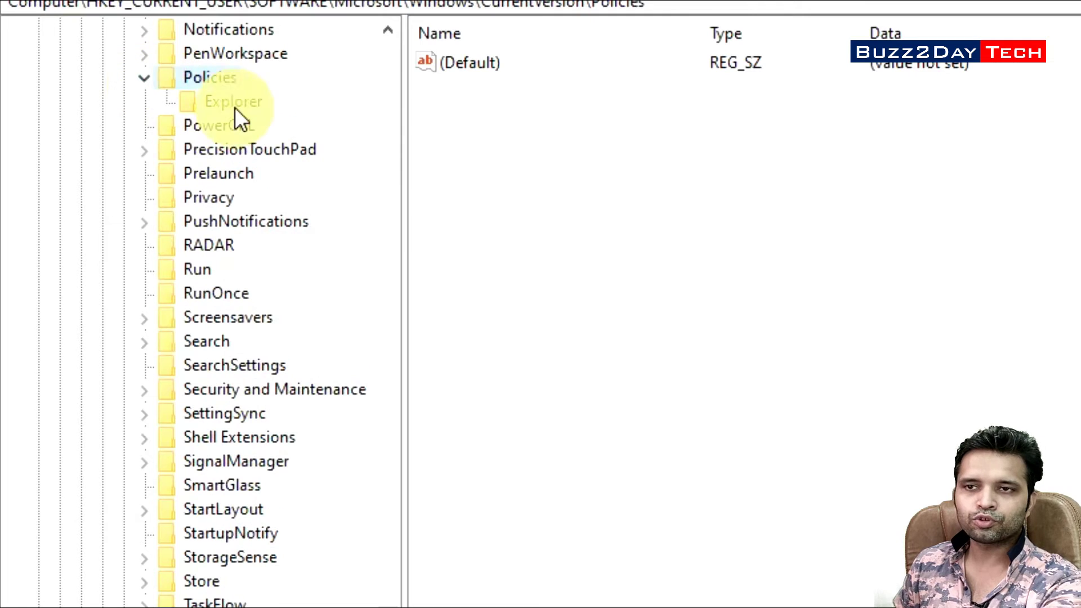
click(235, 107)
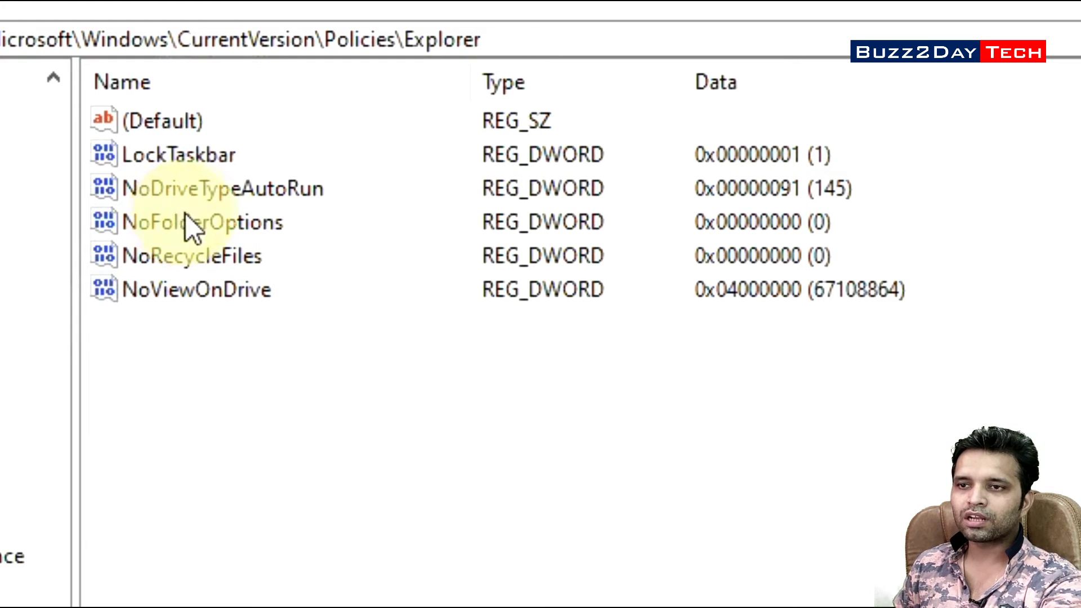
Step: Delete the existing NoFolderOptions value from the Explorer policies key and confirm the deletion
click(183, 231)
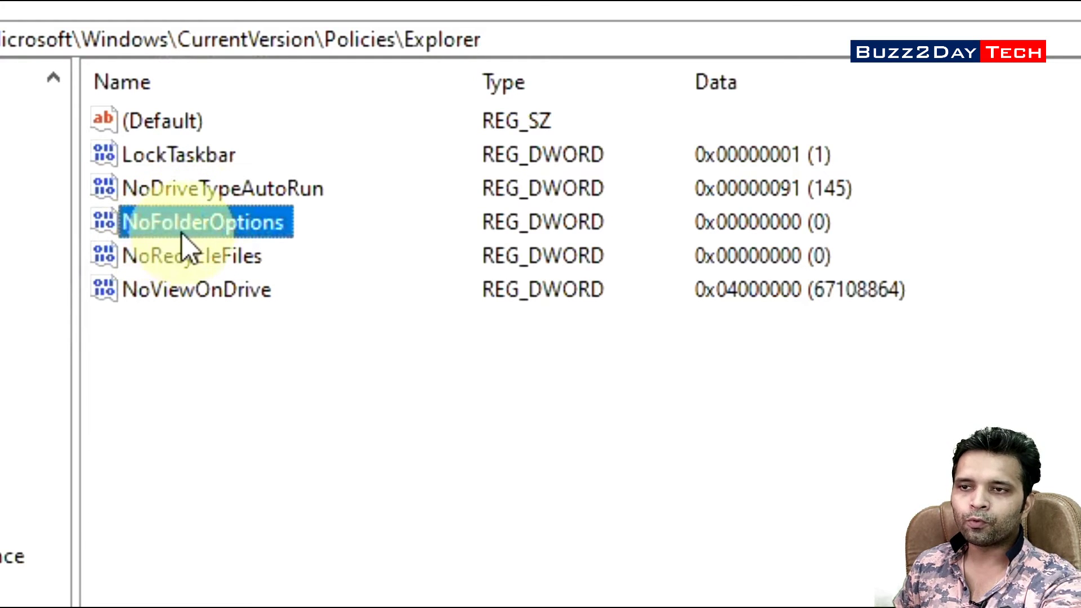
right_click(210, 224)
click(329, 350)
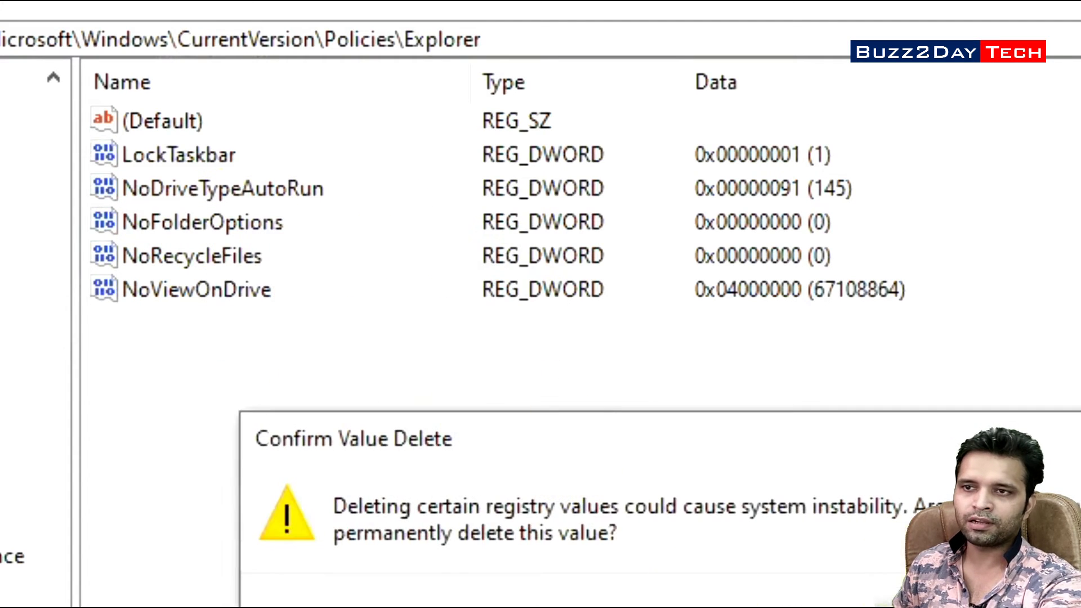
key(Return)
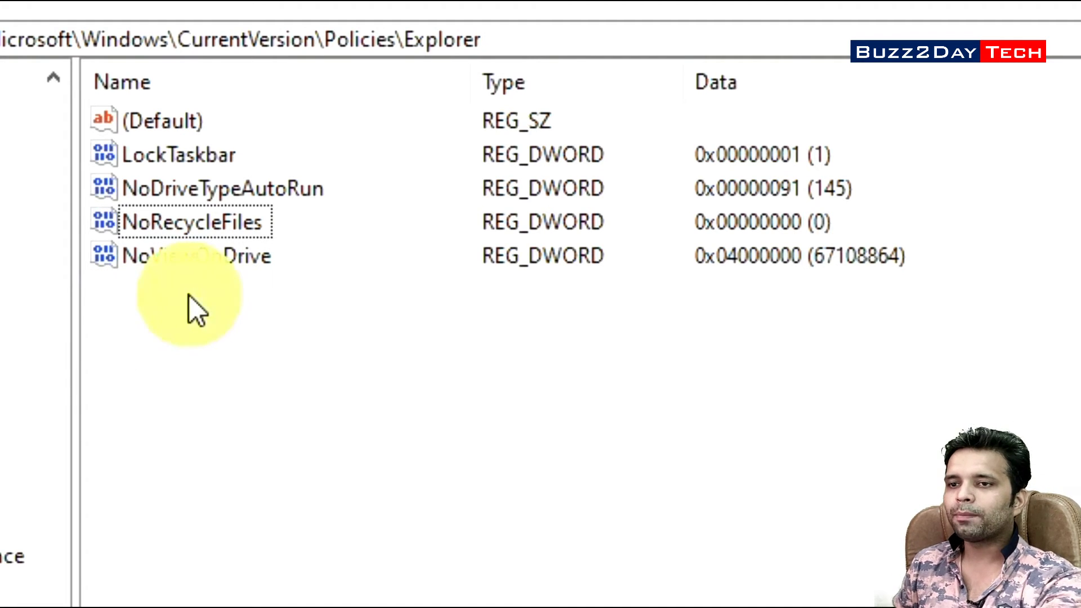
Step: Create a DWORD (32-bit) value named NoFolderOptions in the Explorer policies key
right_click(257, 402)
mouse_move(396, 438)
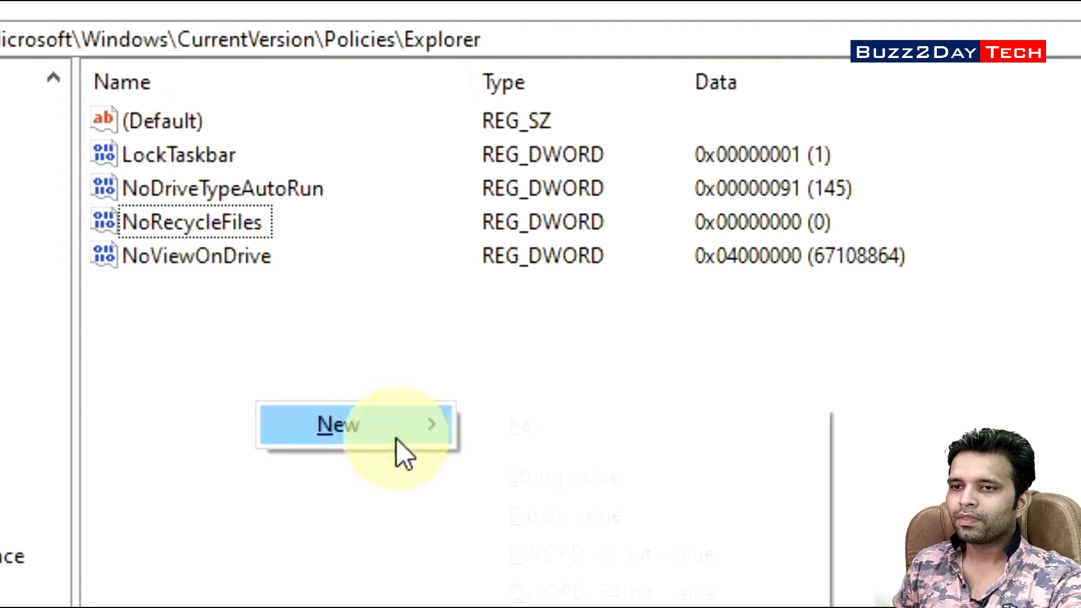
right_click(161, 317)
right_click(262, 419)
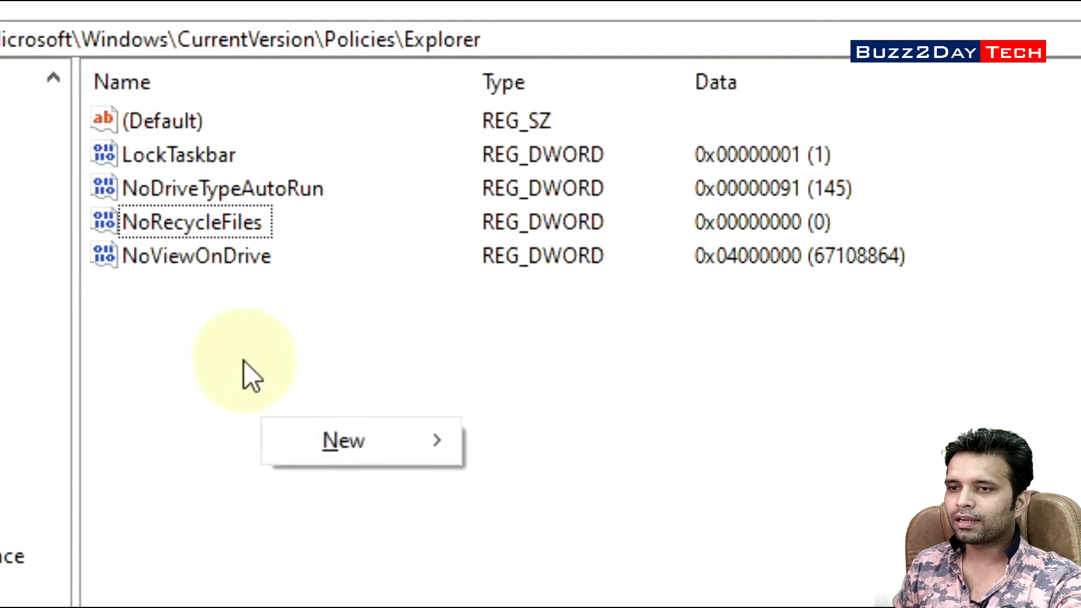
mouse_move(394, 440)
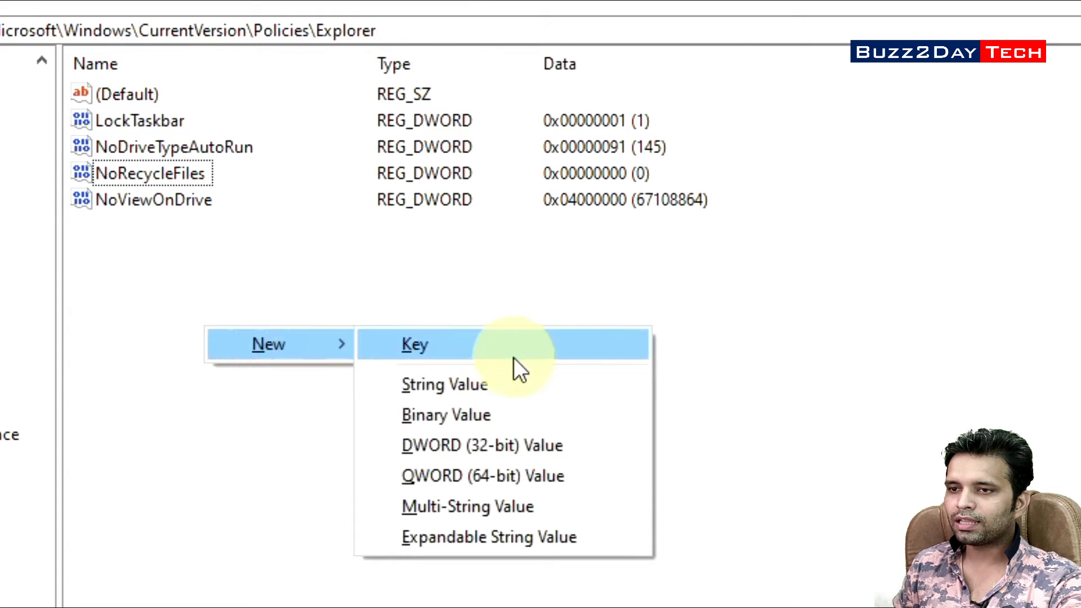
click(502, 451)
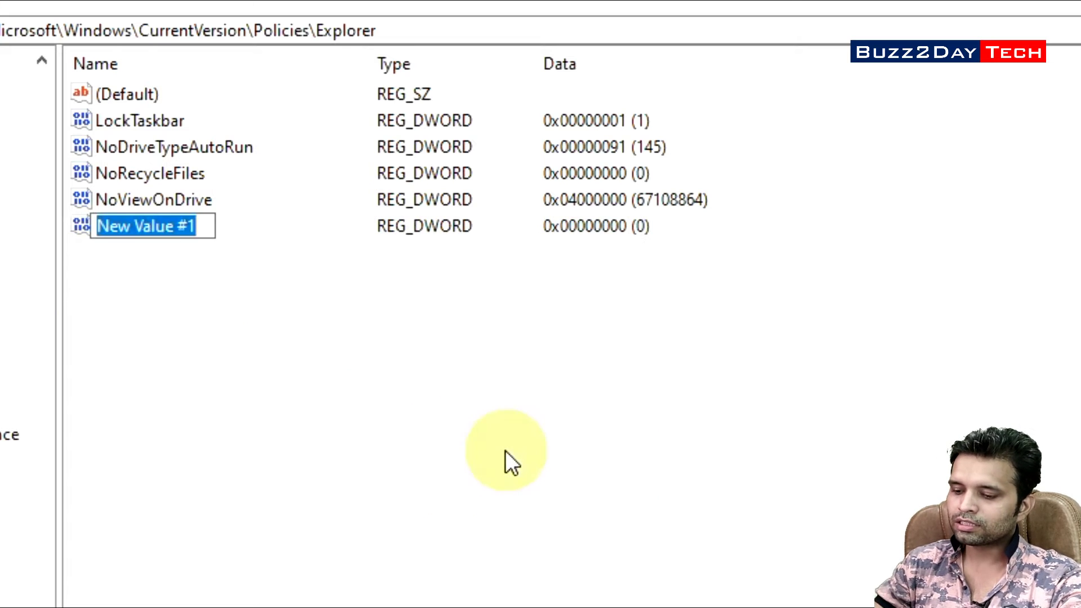
text(No)
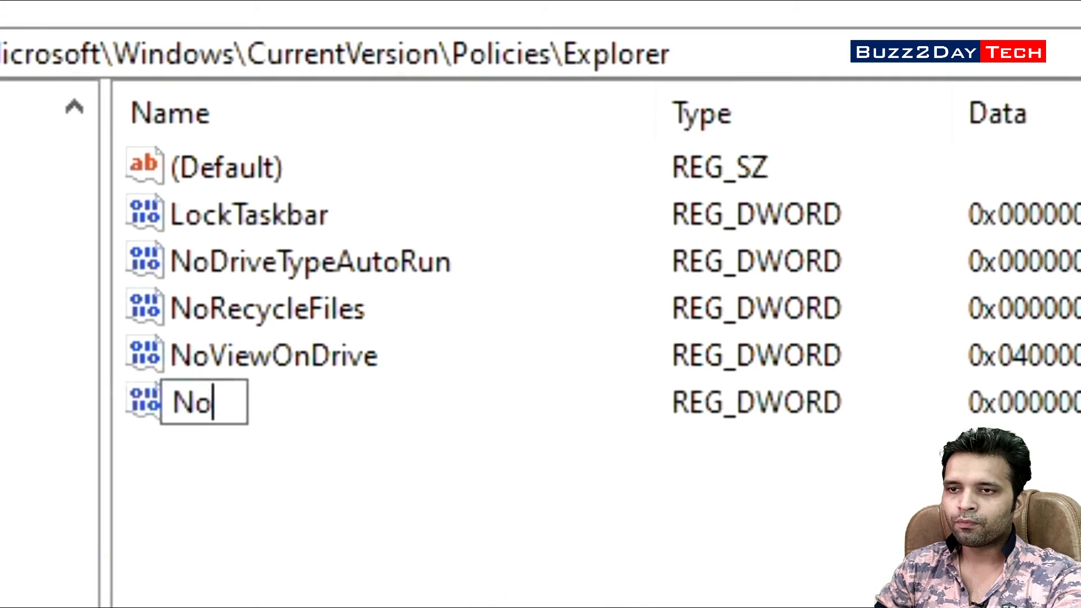
text(Folder)
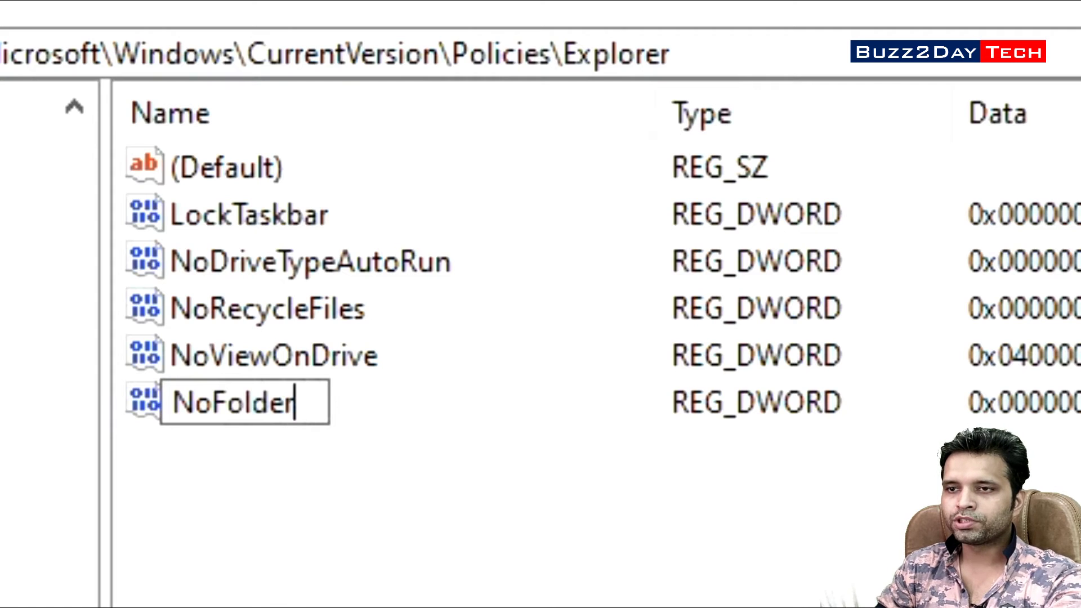
text(Options)
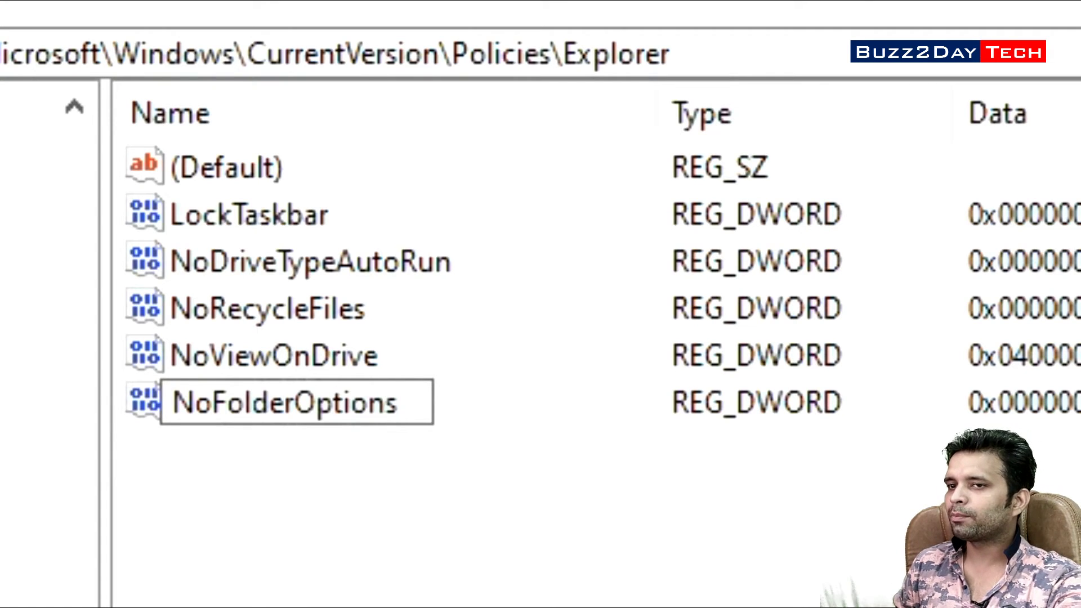
key(Return)
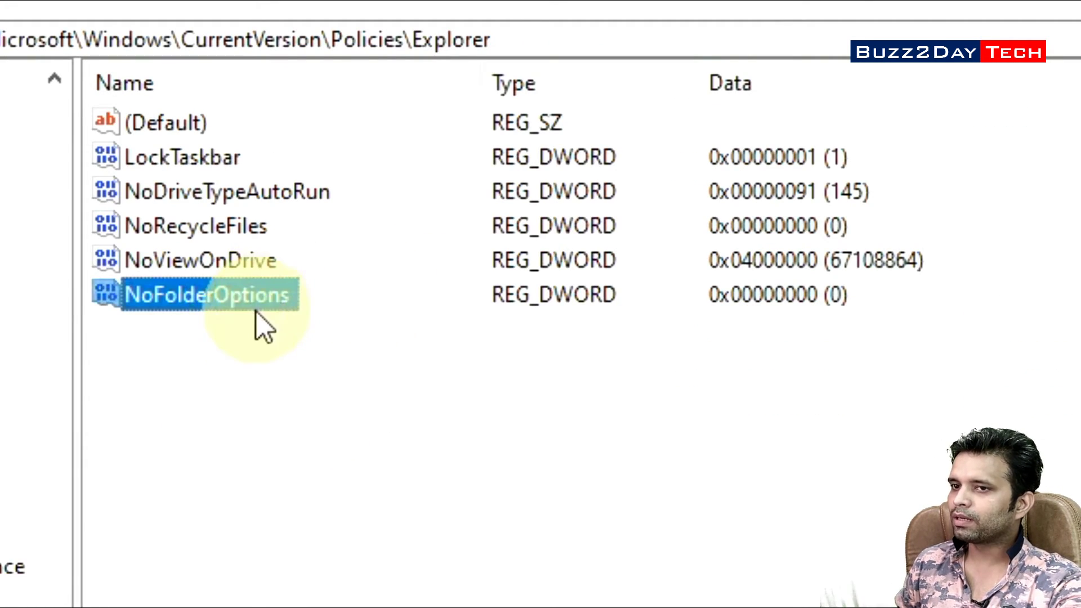
Step: Set the value data of NoFolderOptions to 1 and save it
double_click(261, 297)
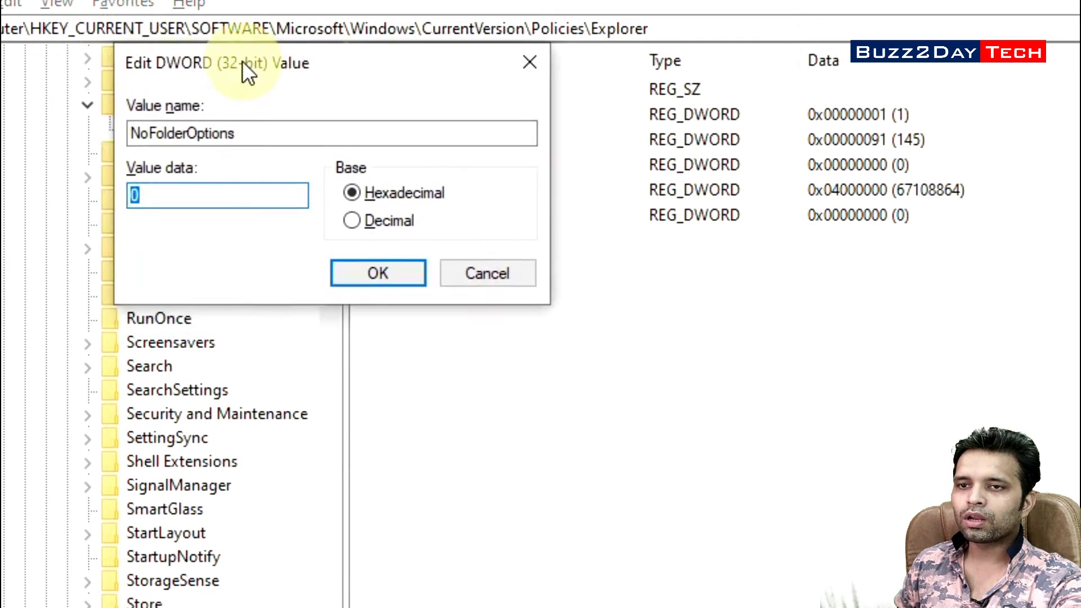
drag(242, 62, 258, 61)
click(222, 186)
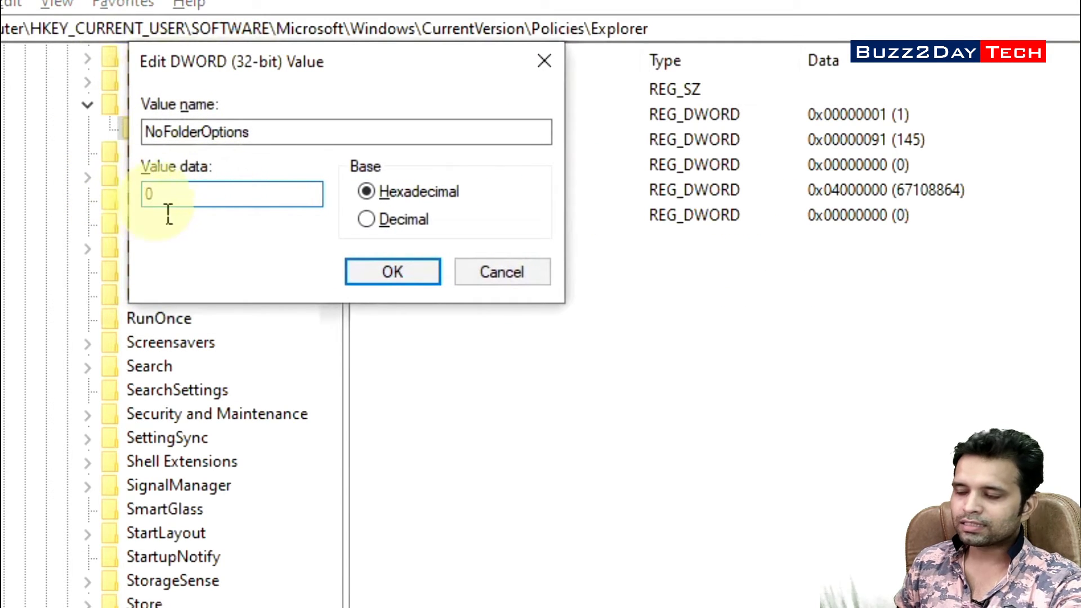
drag(168, 208, 131, 203)
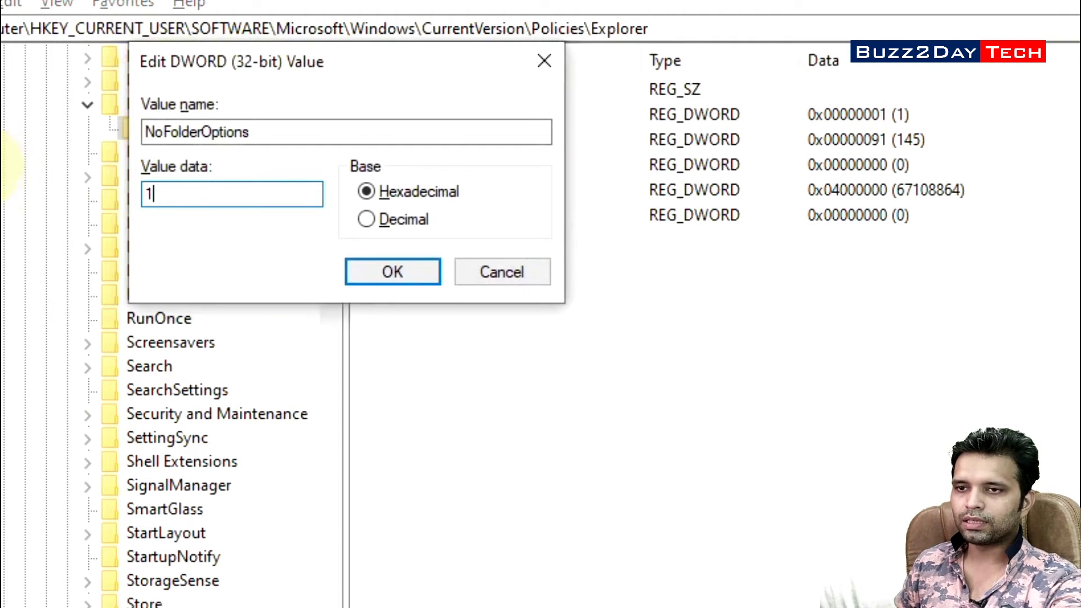
click(389, 276)
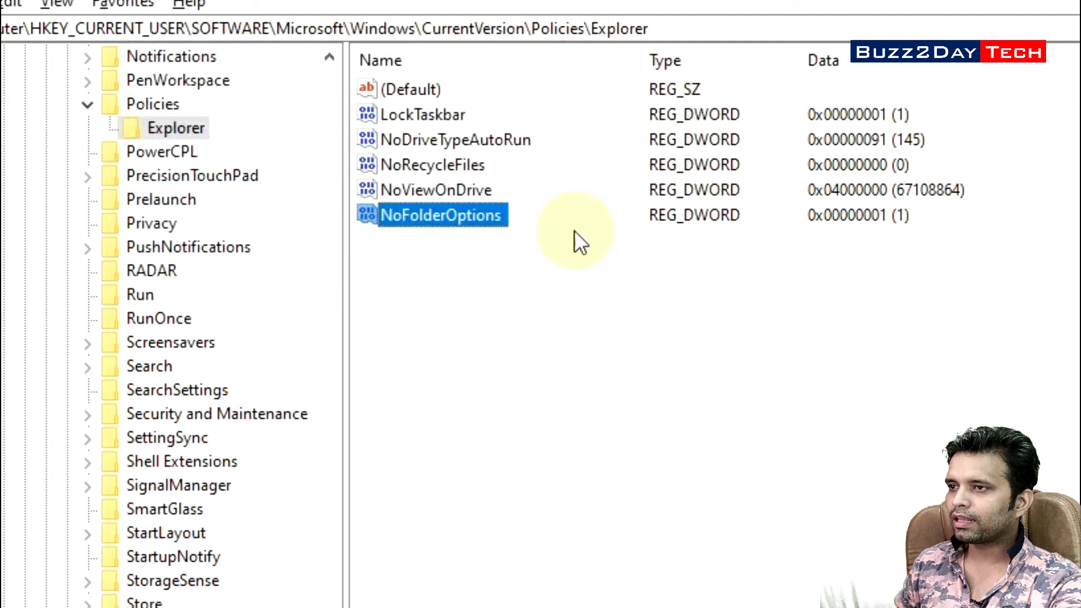
Step: Close the Registry Editor and open the Demo folder from the desktop
click(1069, 6)
click(276, 173)
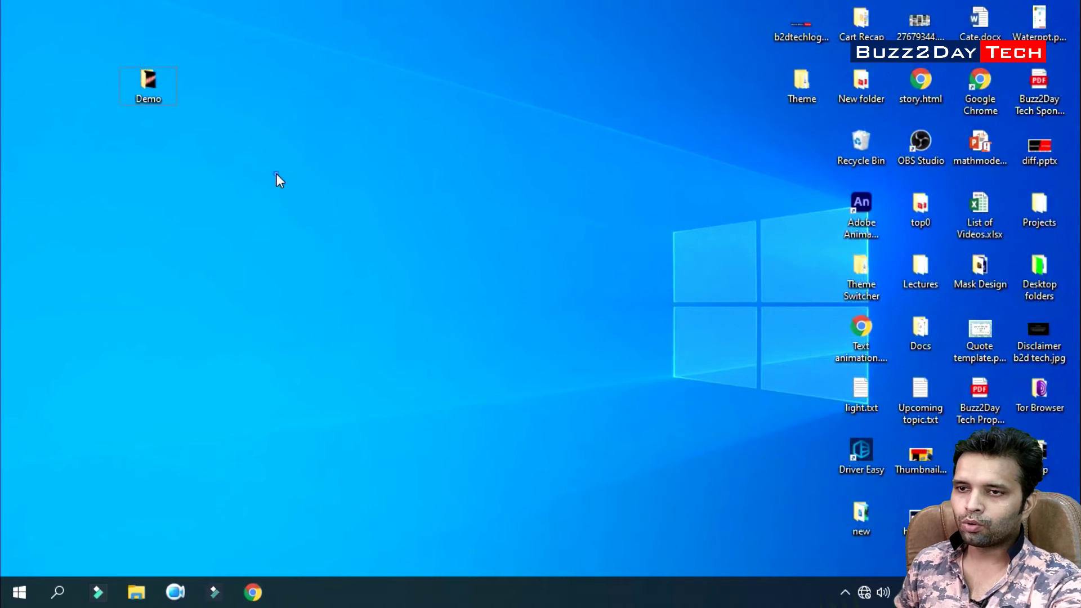
click(299, 225)
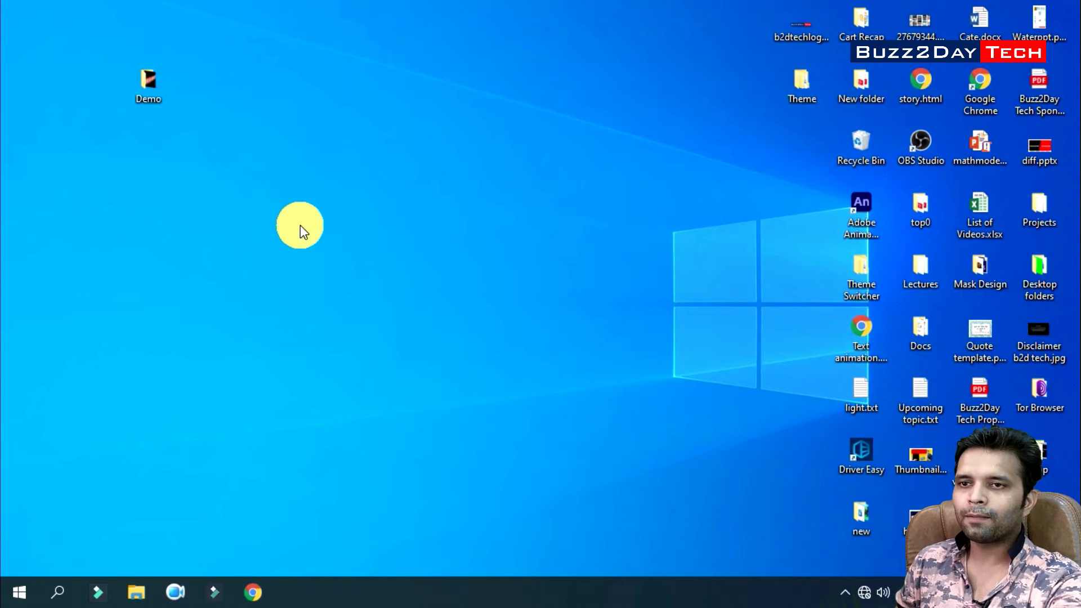
double_click(138, 85)
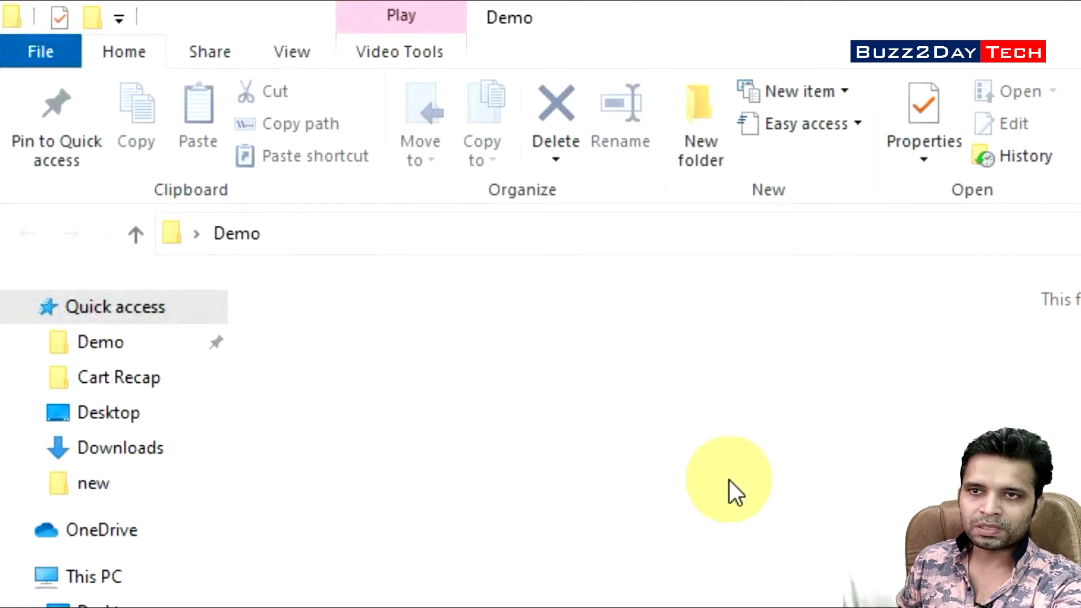
Step: Check the Demo folder window for access to the command that changes folder and search options
click(12, 51)
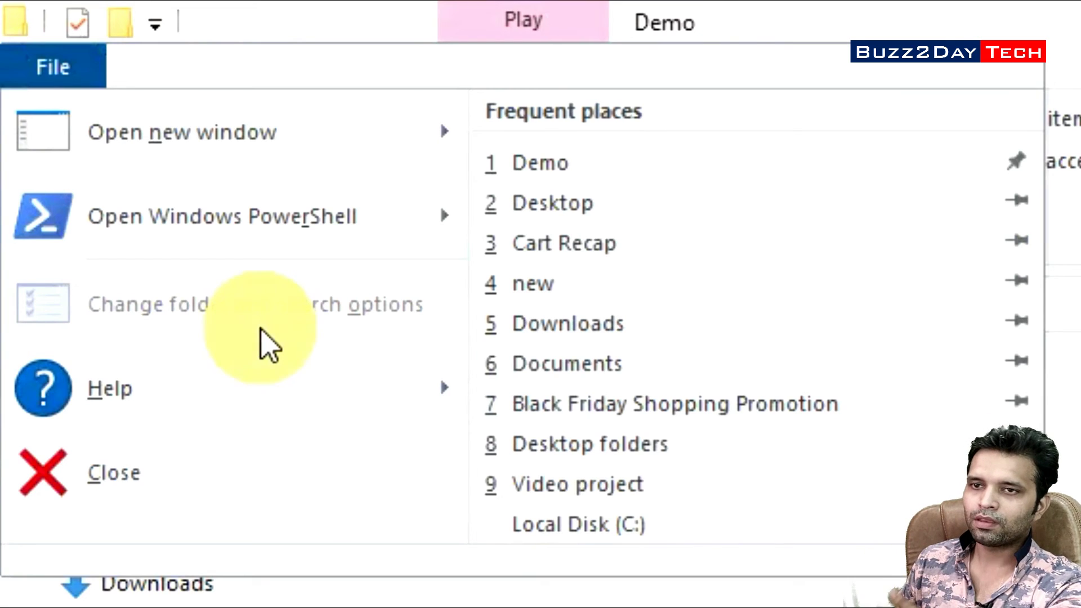
click(566, 226)
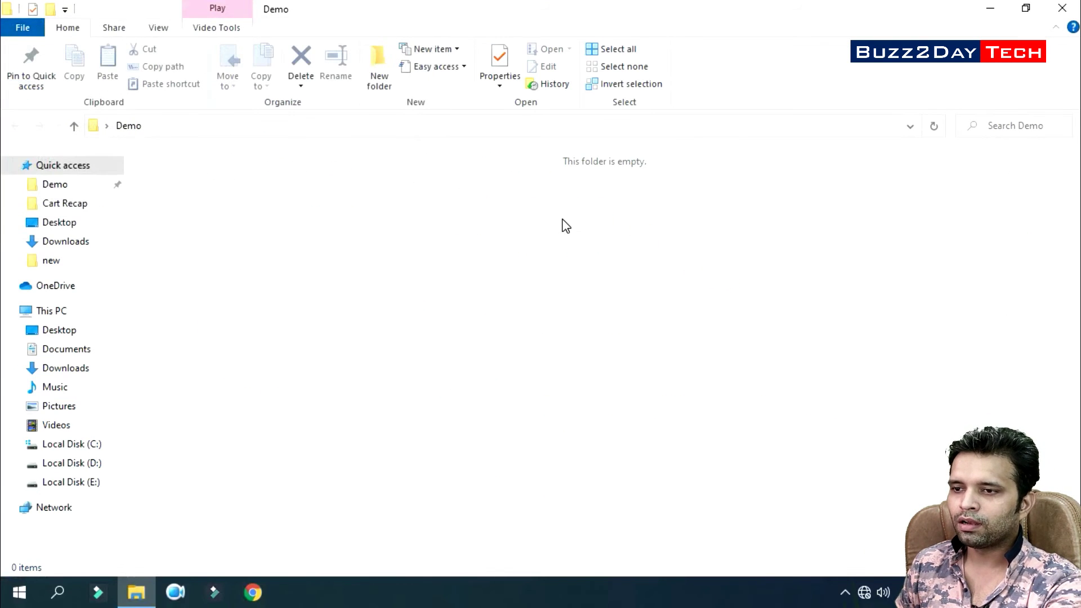
right_click(566, 226)
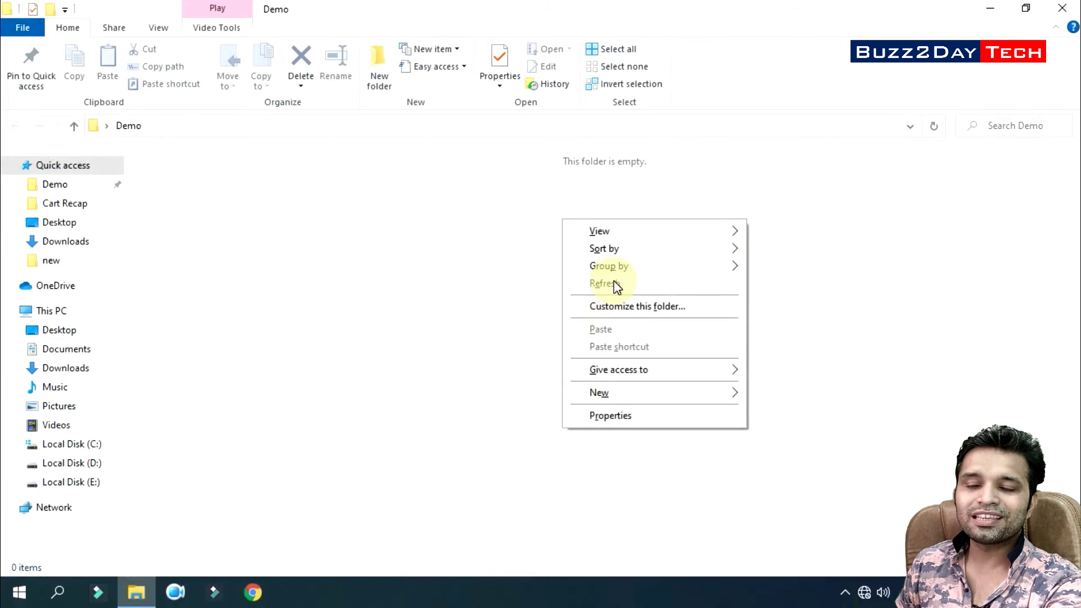
click(424, 278)
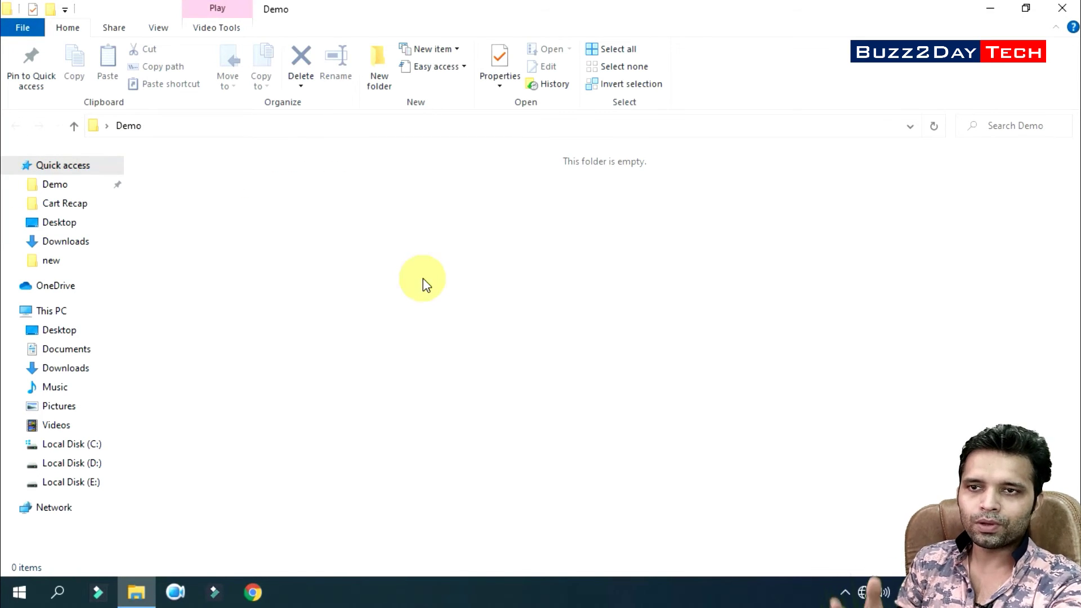
click(12, 30)
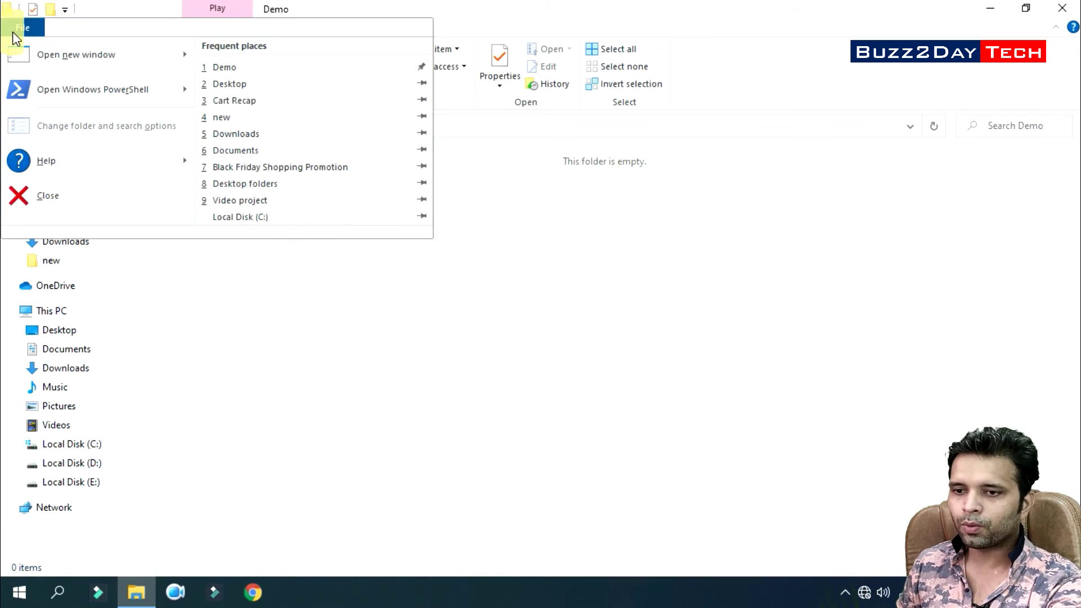
Step: Dismiss the Demo folder's file commands and launch the Registry Editor by running regedit
click(12, 31)
mouse_move(138, 599)
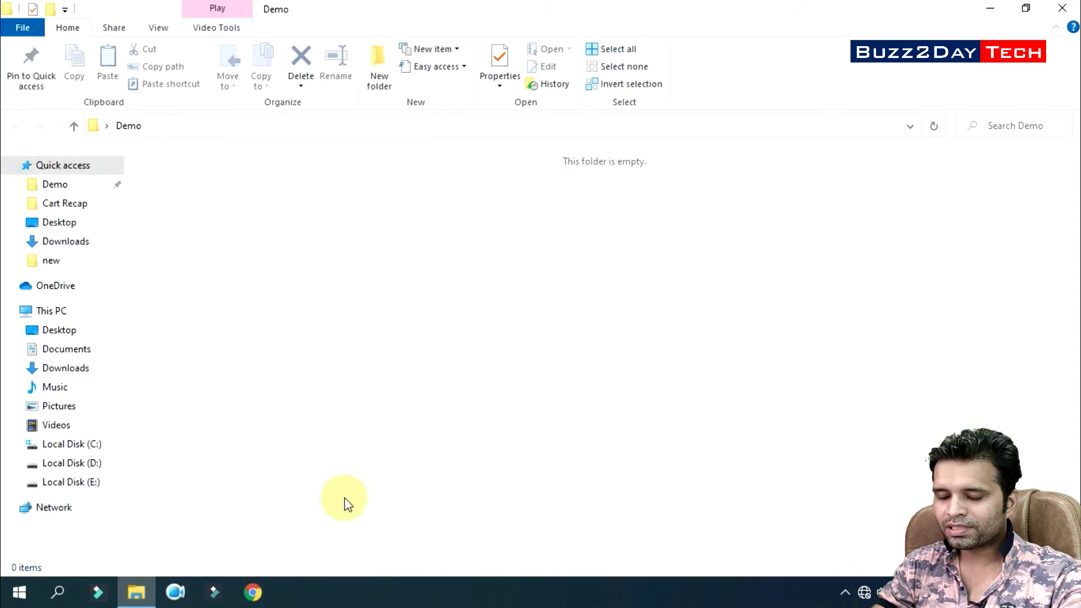
key(super+r)
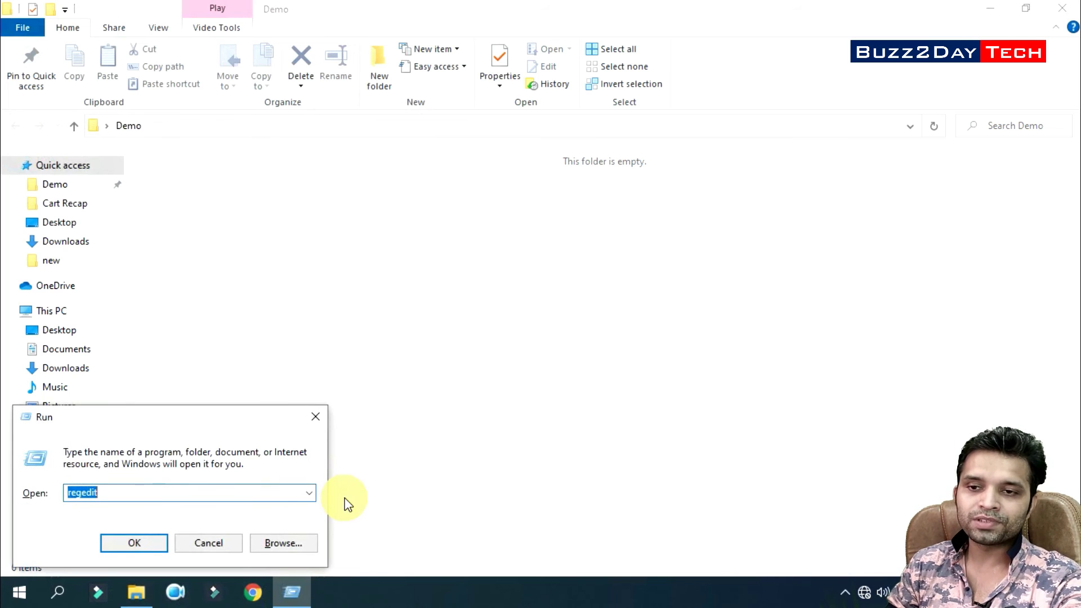
key(Return)
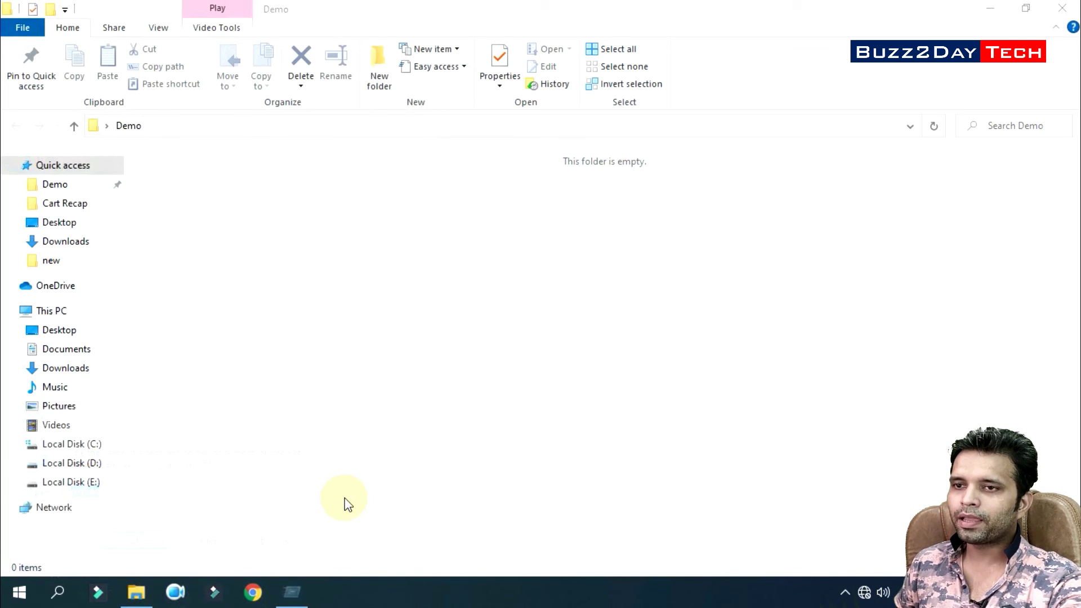
Step: Set the value data of NoFolderOptions in the Explorer policies key to 0, save it and close the Registry Editor
click(326, 121)
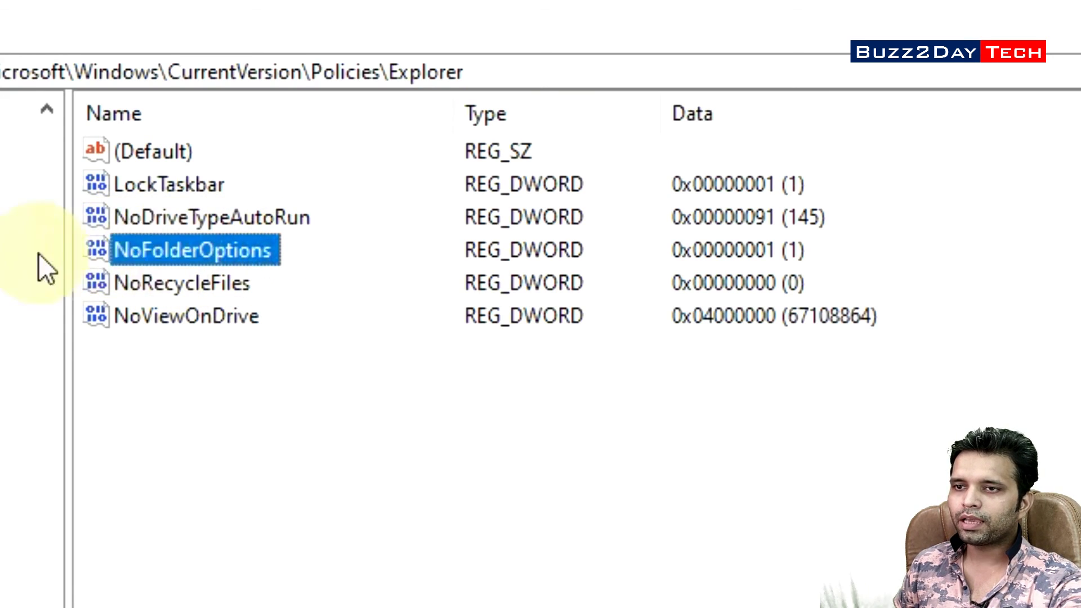
double_click(225, 252)
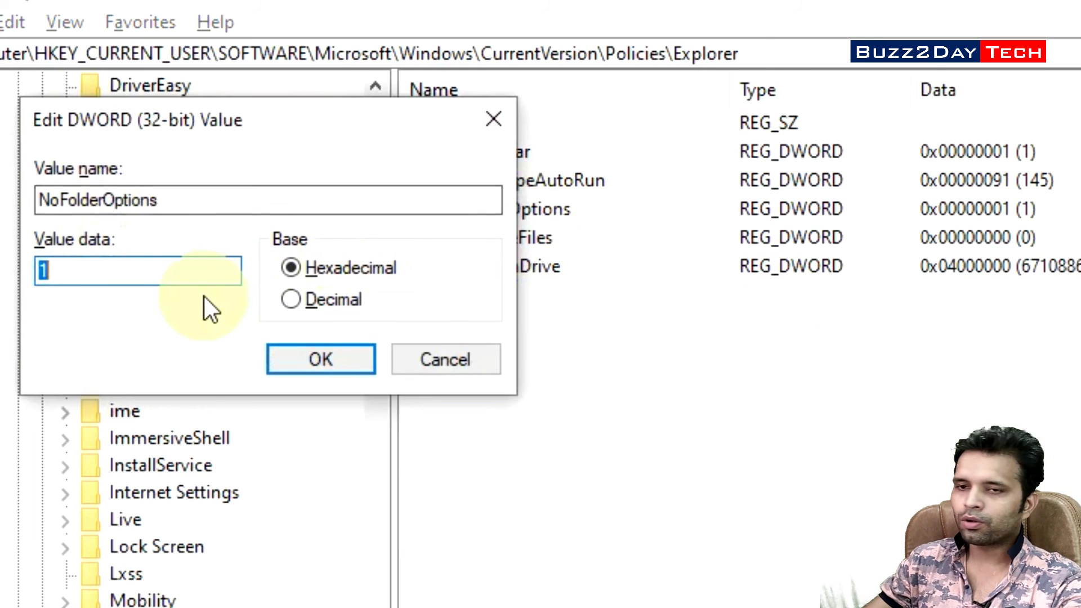
text(0)
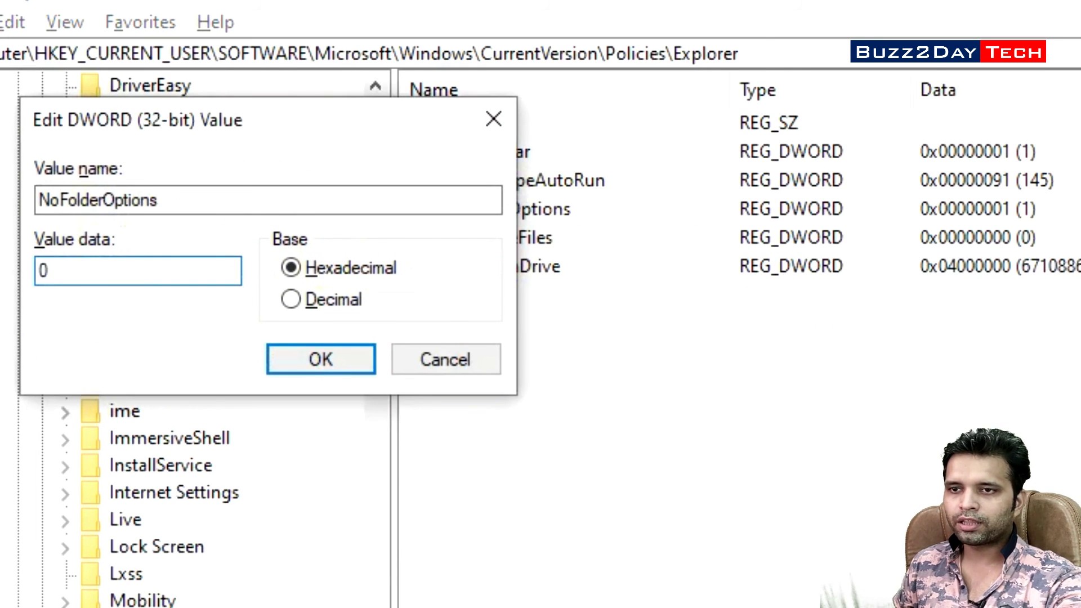
click(307, 360)
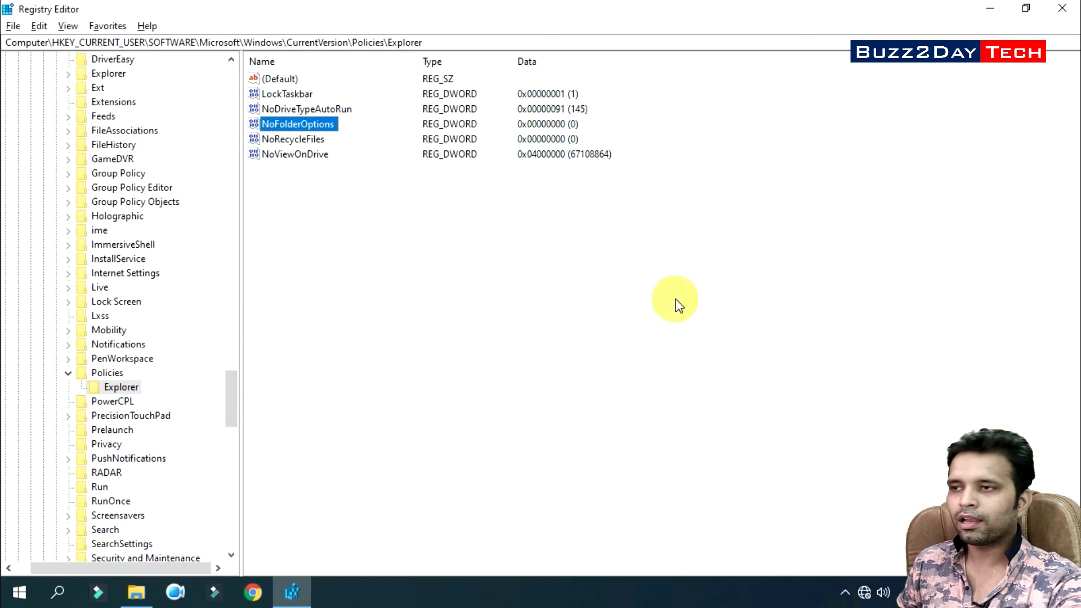
click(1062, 8)
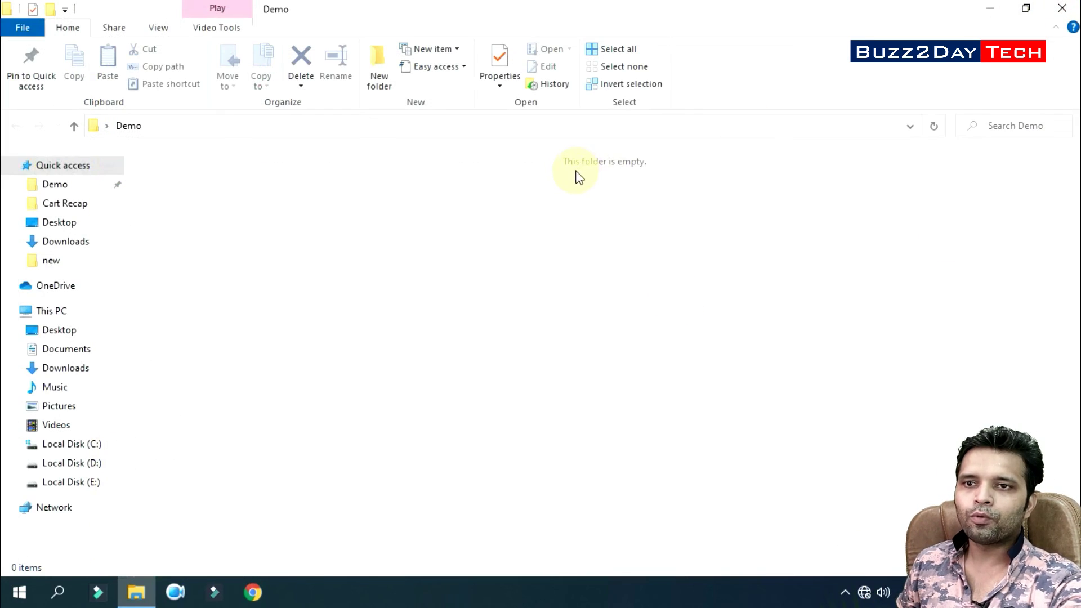
Step: Recheck access to the command that changes folder and search options in the Demo folder, and close the folder window
click(22, 28)
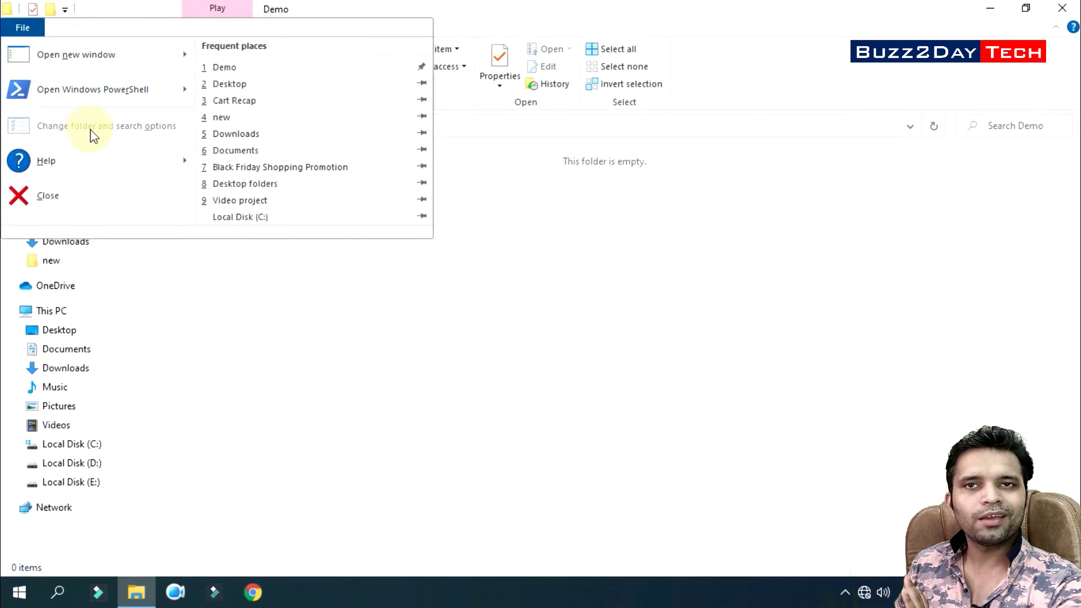
click(852, 345)
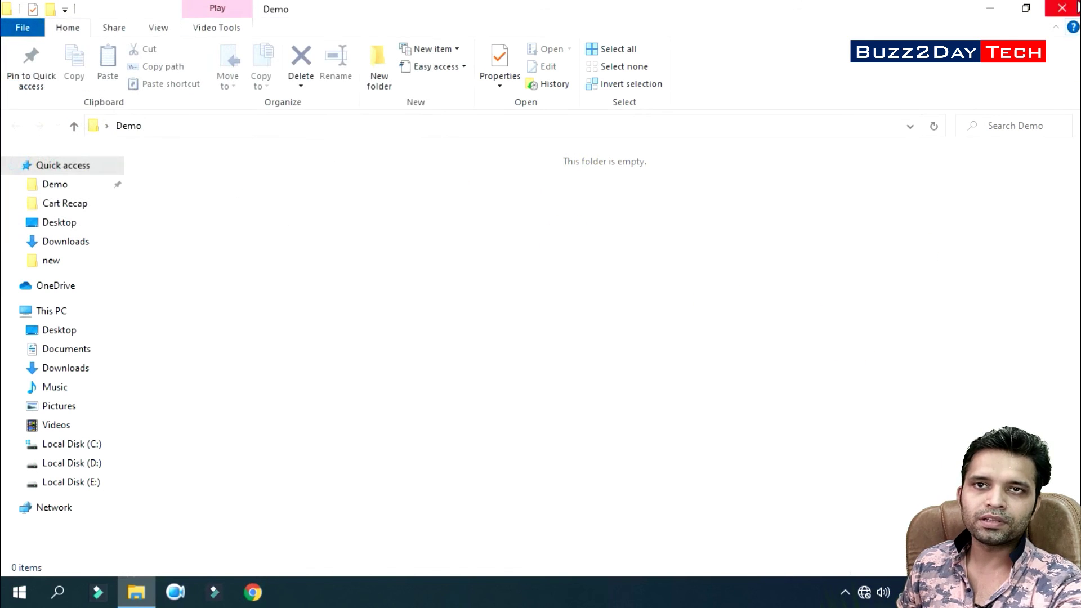
click(1075, 10)
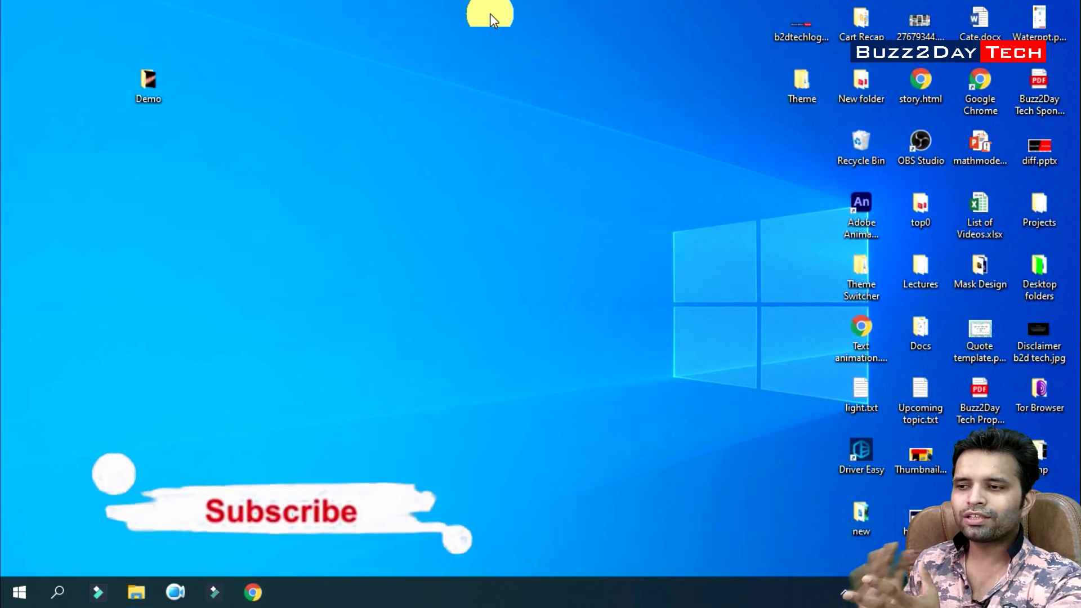